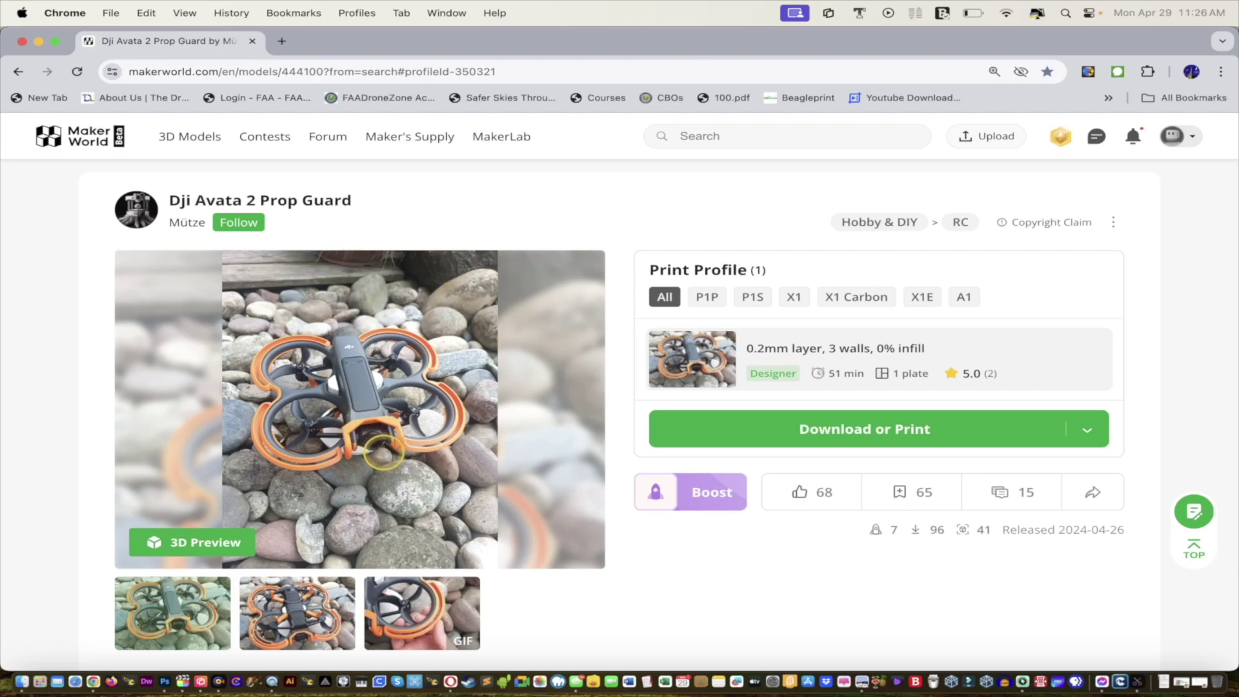
Download the Avata2PropGuard.stl raw model file from MakerWorld as a zip archive
{"action": "scroll", "coordinate": [383, 453], "scroll_direction": "down", "scroll_amount": 2}
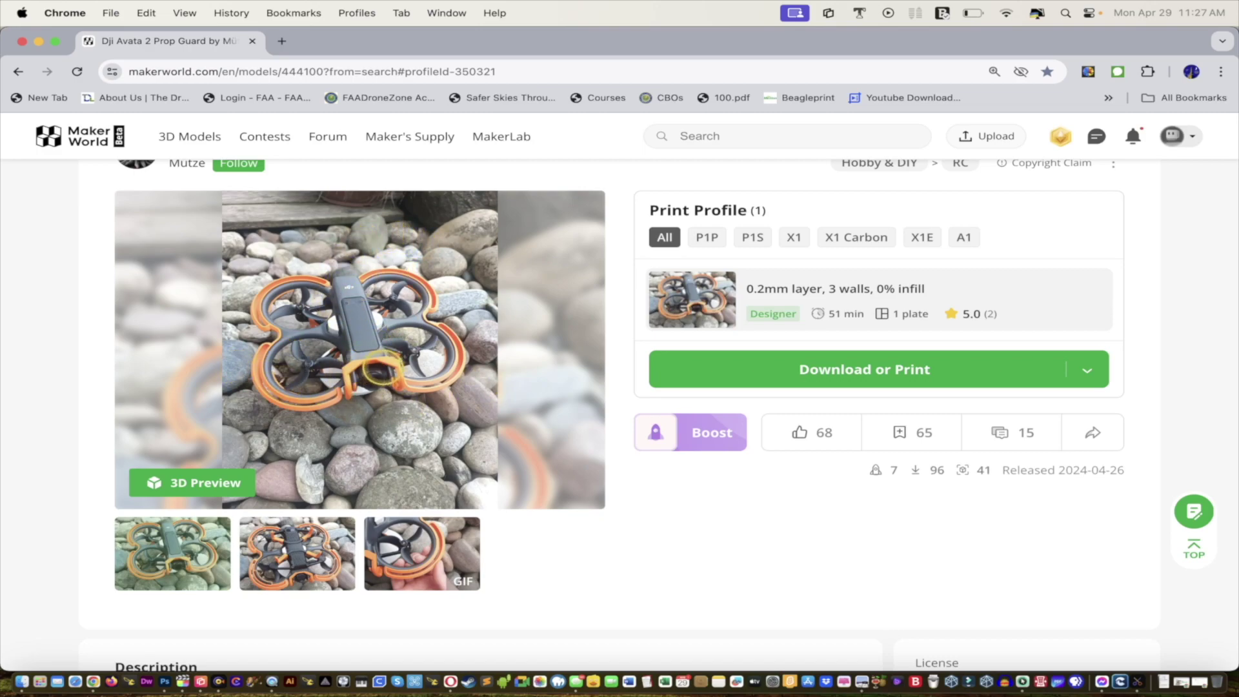
{"action": "left_click", "coordinate": [1068, 365]}
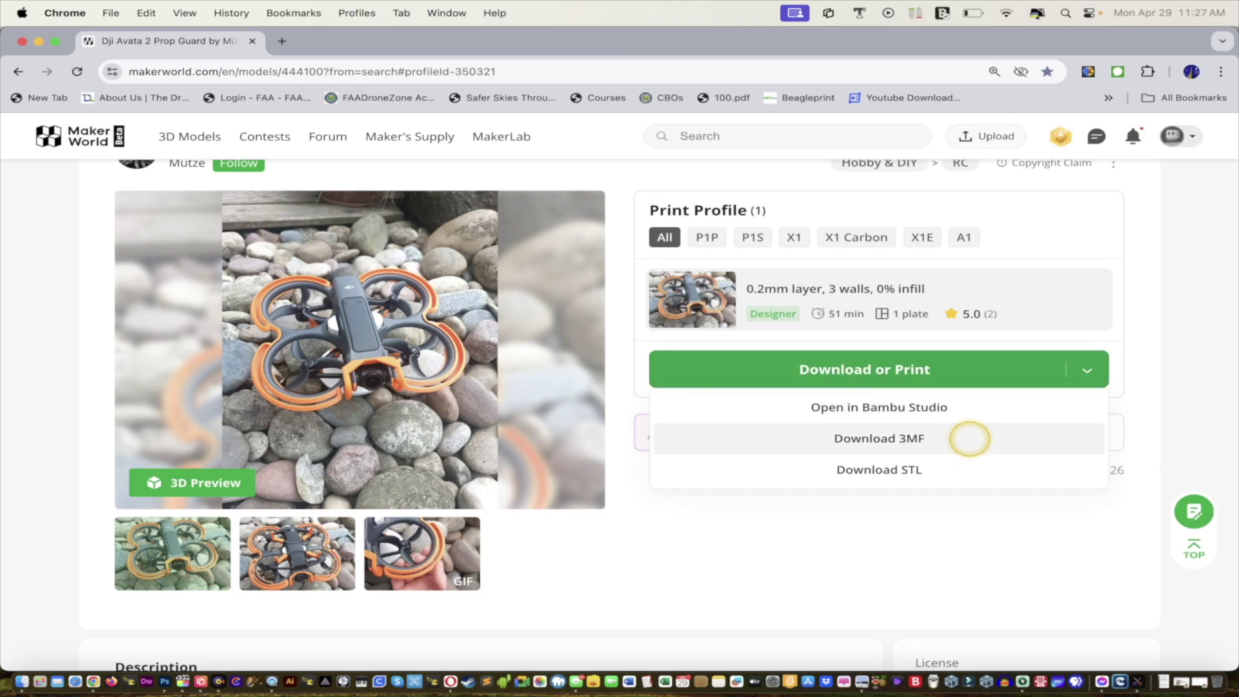
{"action": "left_click", "coordinate": [965, 436]}
{"action": "left_click", "coordinate": [1089, 367]}
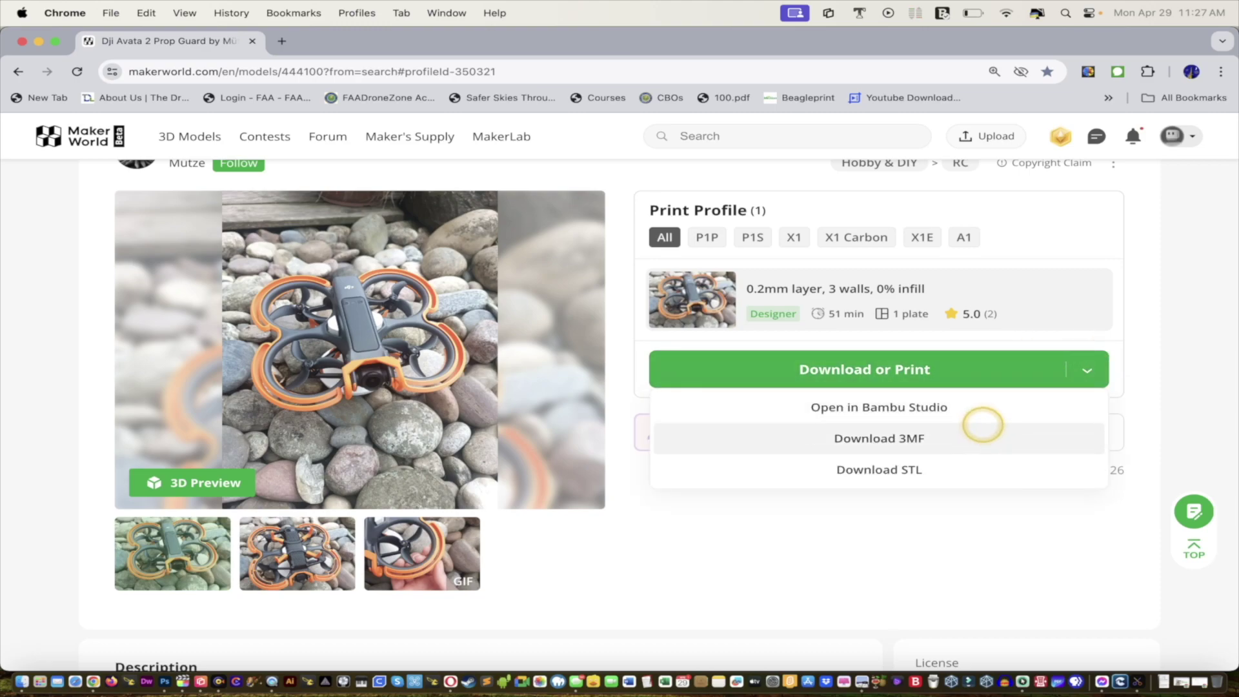
{"action": "left_click", "coordinate": [899, 470]}
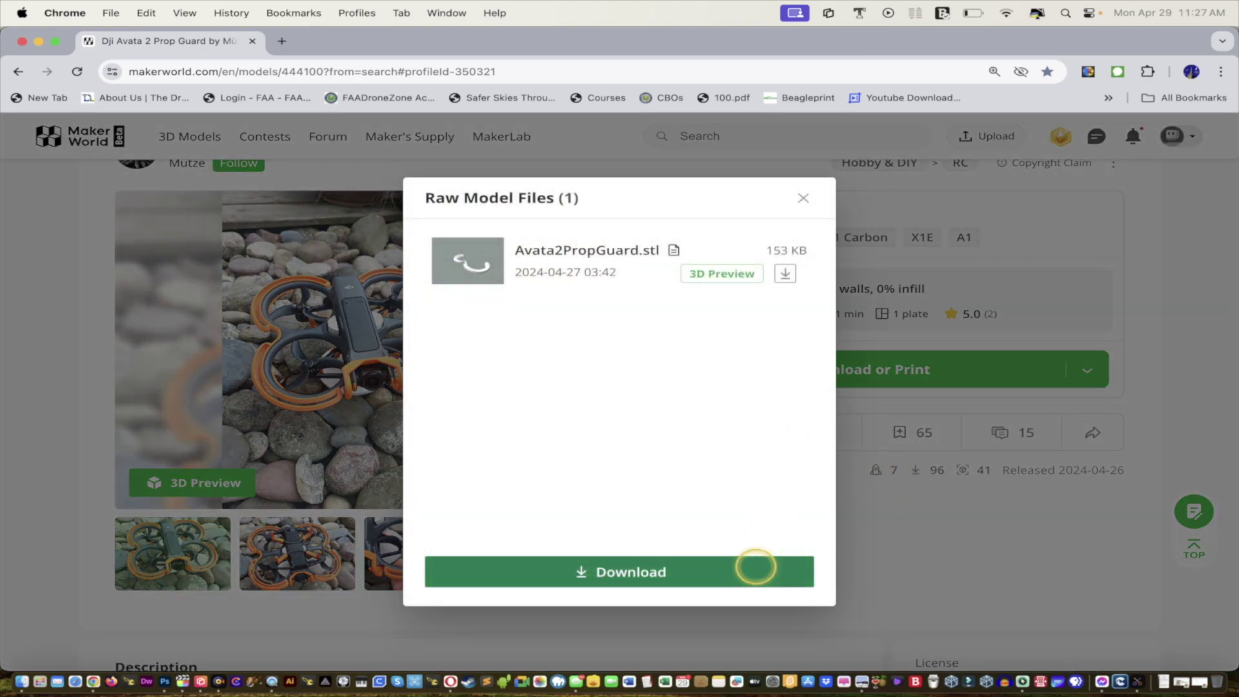
{"action": "left_click", "coordinate": [716, 568]}
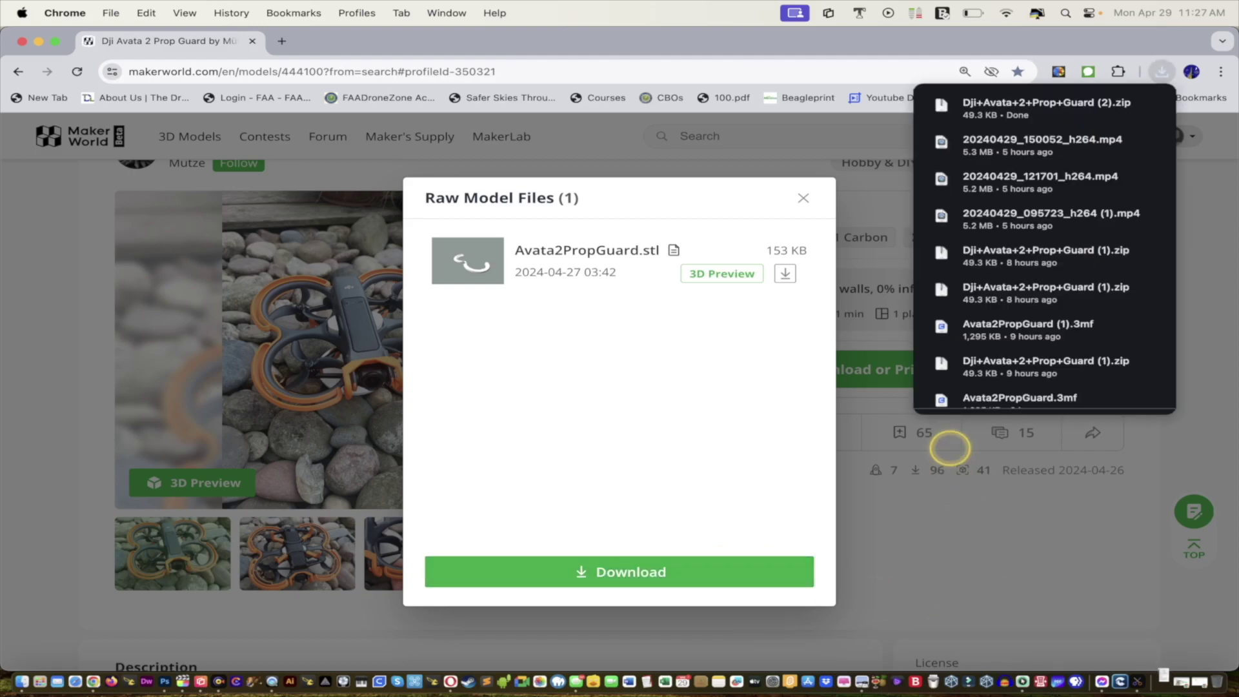
Extract Avata2PropGuard 4.stl from the downloaded zip and drag it onto the desktop
{"action": "left_click", "coordinate": [1118, 104]}
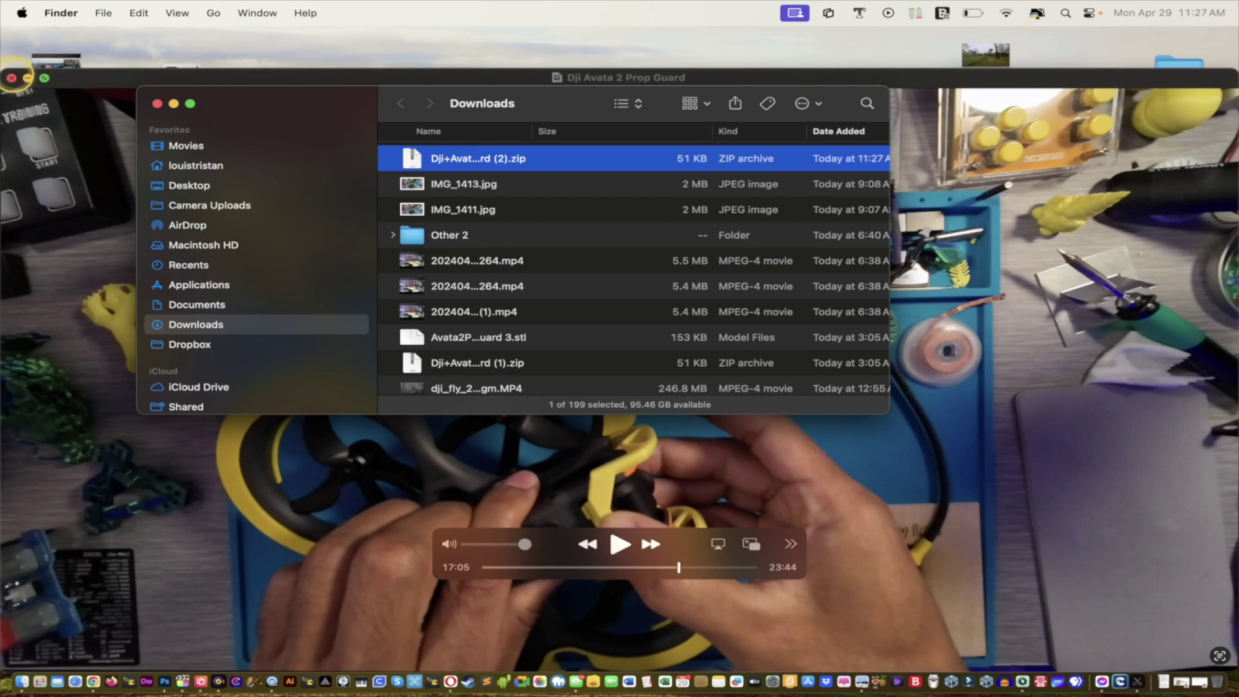
{"action": "left_click", "coordinate": [12, 77]}
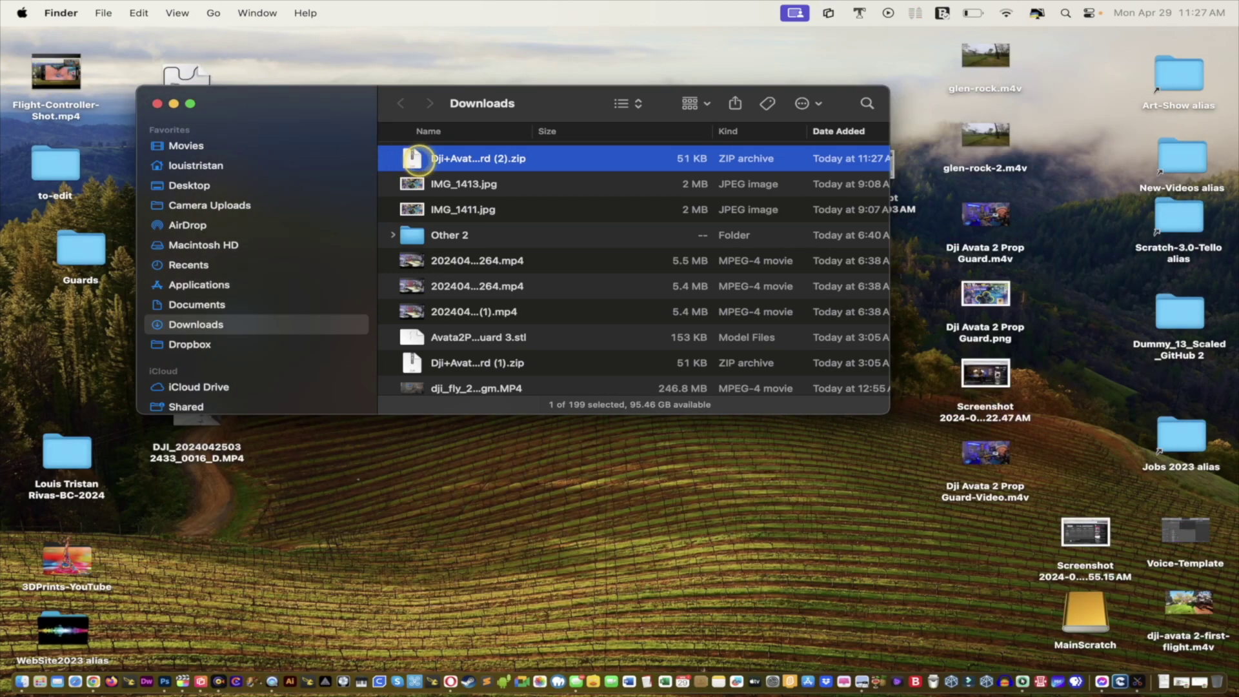
{"action": "double_click", "coordinate": [416, 159]}
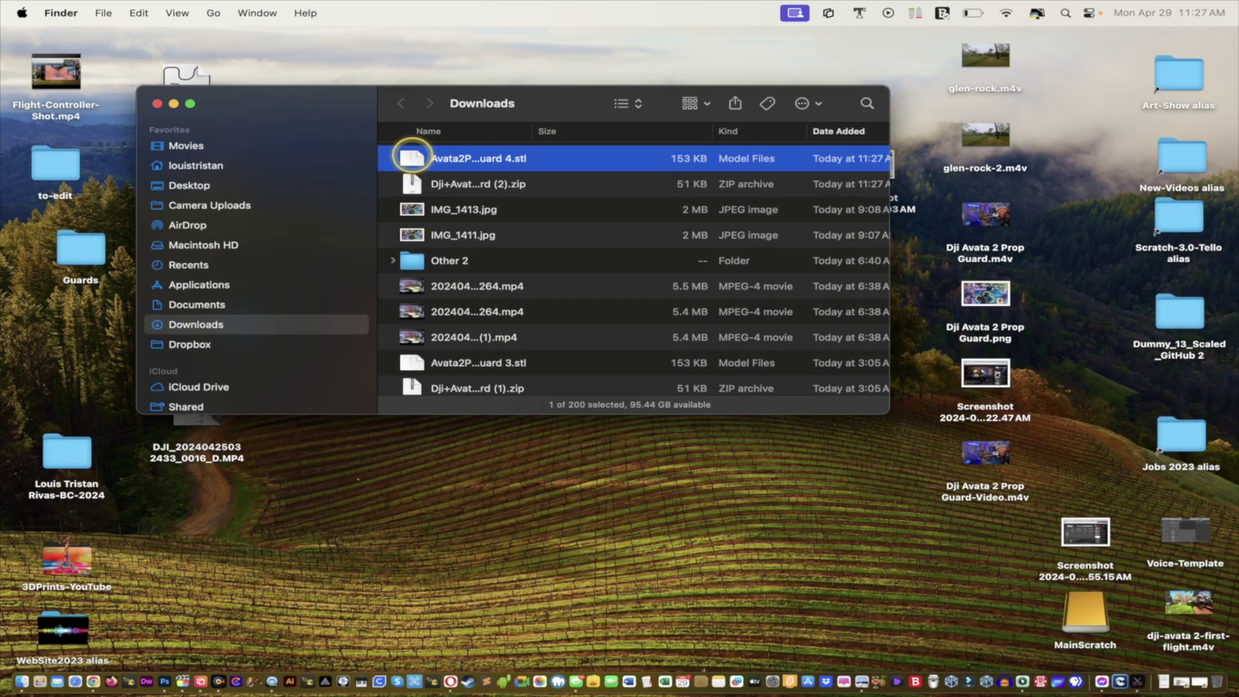
{"action": "left_click_drag", "start_coordinate": [416, 158], "coordinate": [379, 681]}
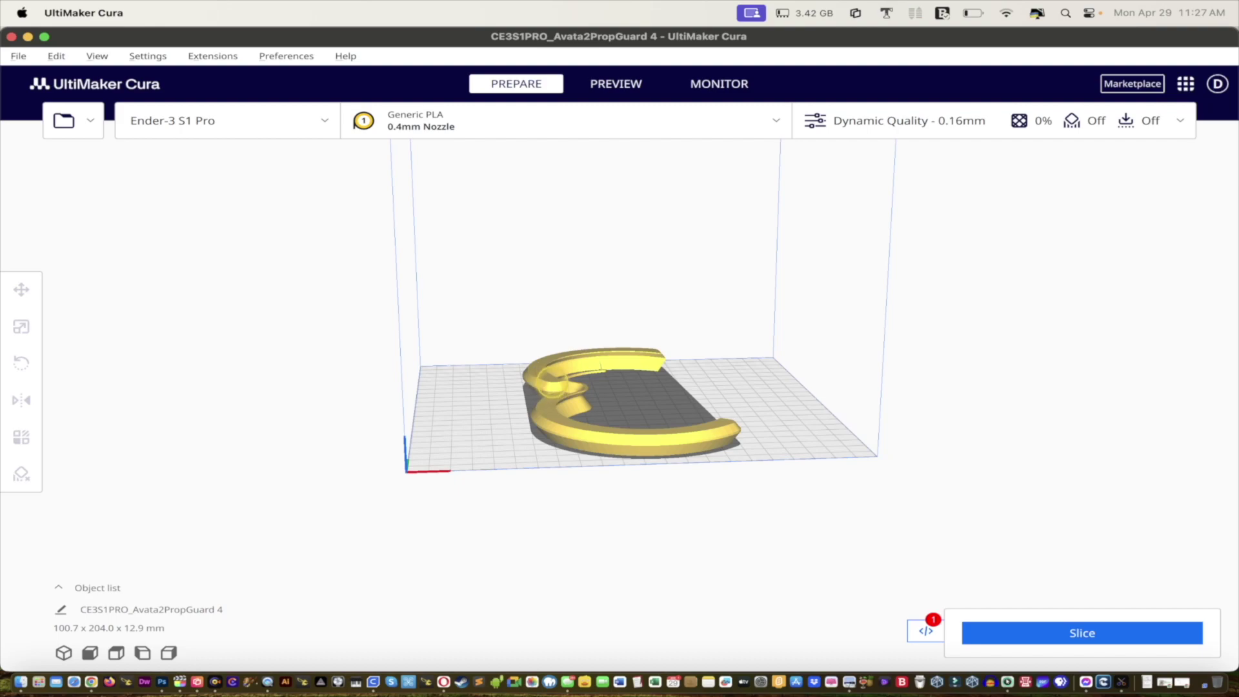
Select the prop guard and bring up Custom print settings at the Top/Bottom section
{"action": "left_click", "coordinate": [566, 377]}
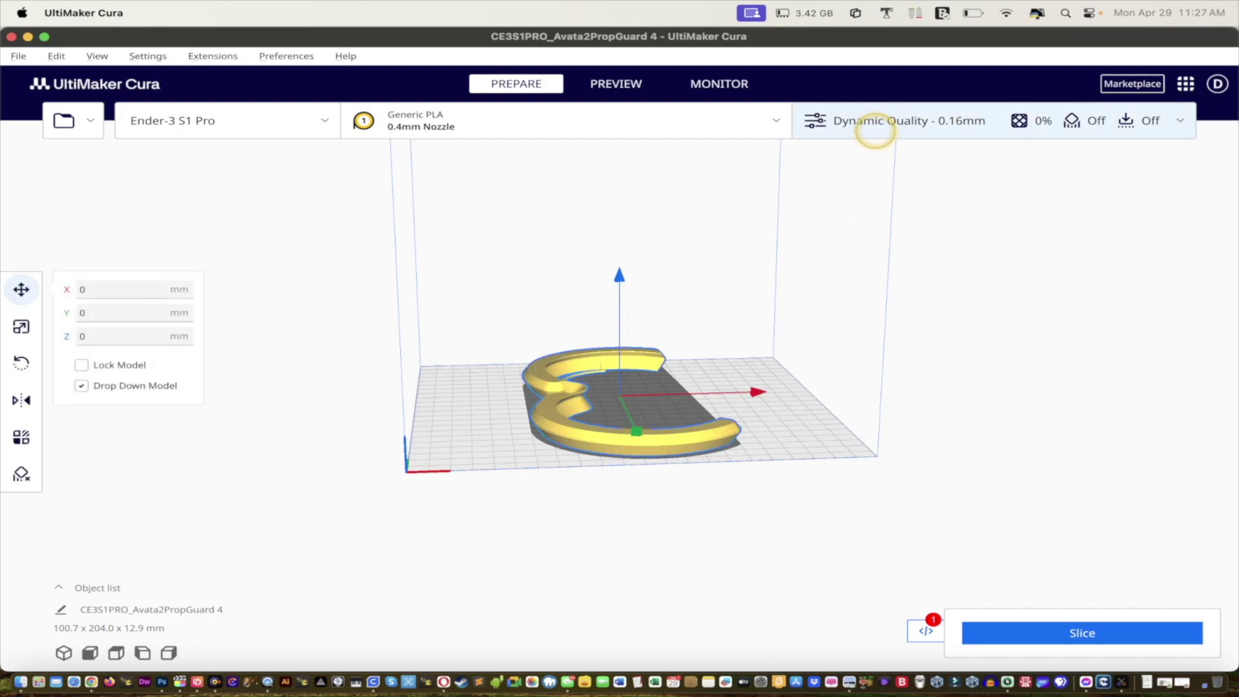
{"action": "left_click", "coordinate": [874, 124]}
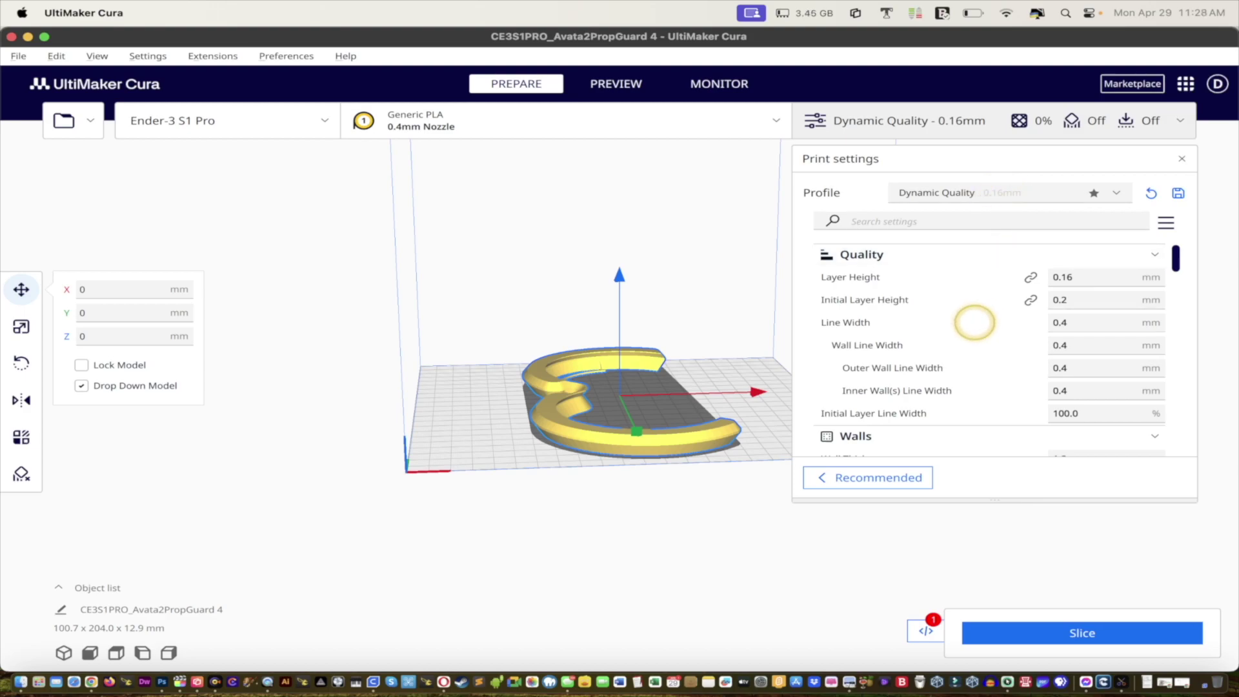
{"action": "scroll", "coordinate": [974, 323], "scroll_direction": "down", "scroll_amount": 3}
{"action": "scroll", "coordinate": [1017, 396], "scroll_direction": "down", "scroll_amount": 4}
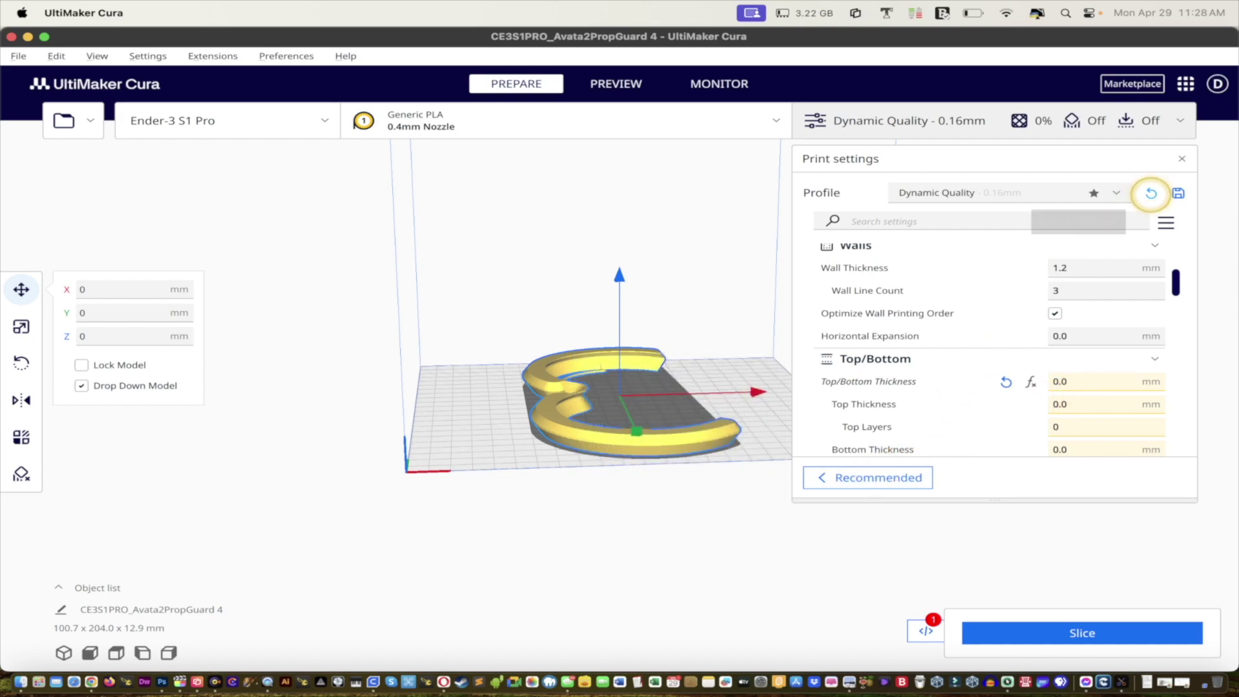
Reset the profile to its defaults and set Top/Bottom Thickness to 0
{"action": "left_click", "coordinate": [1150, 192]}
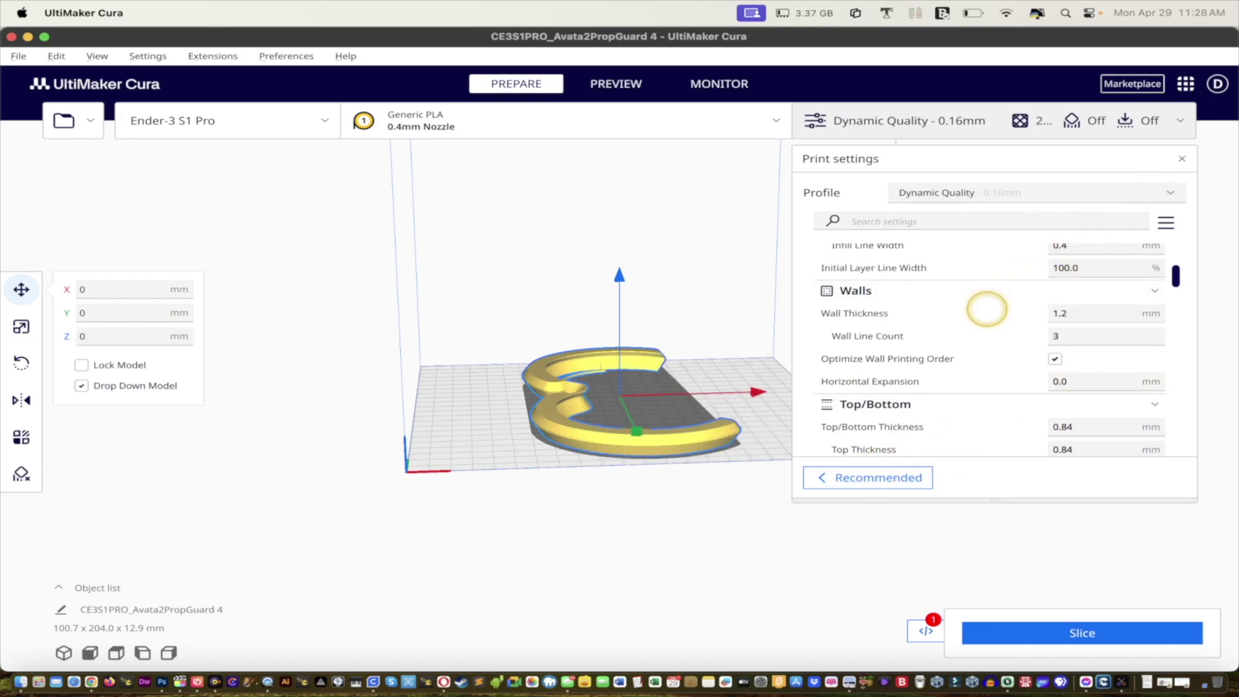
{"action": "scroll", "coordinate": [985, 309], "scroll_direction": "up", "scroll_amount": 3}
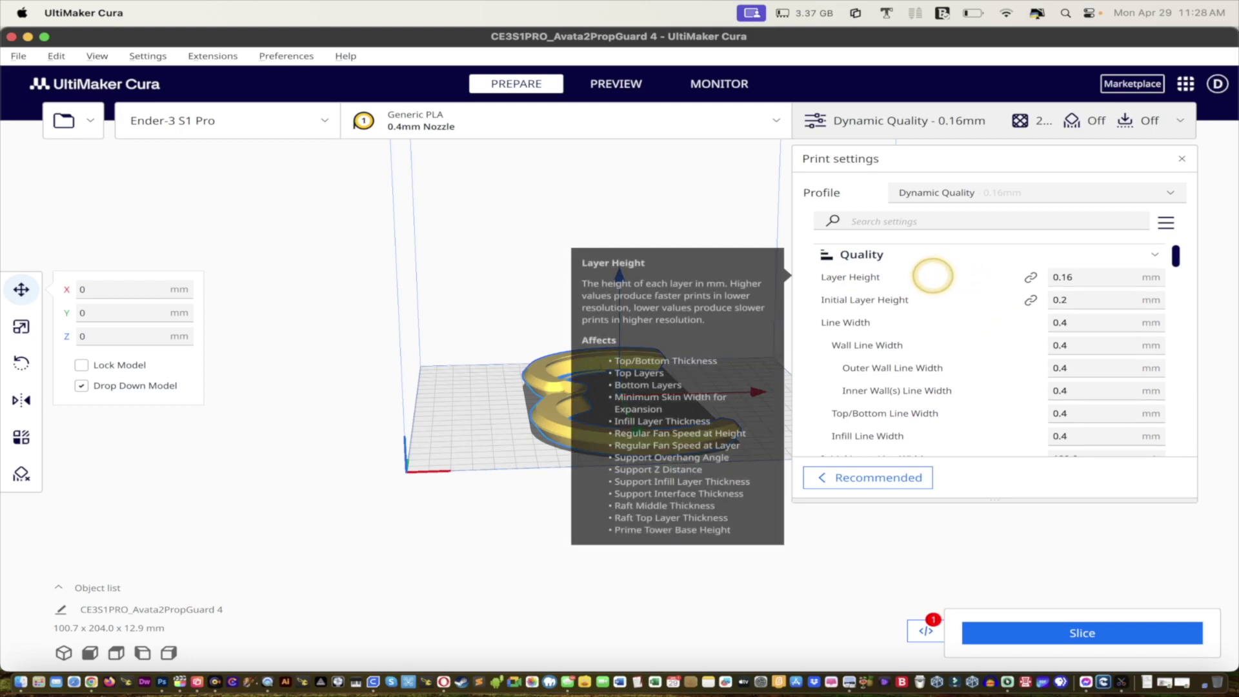
{"action": "scroll", "coordinate": [950, 326], "scroll_direction": "down", "scroll_amount": 4}
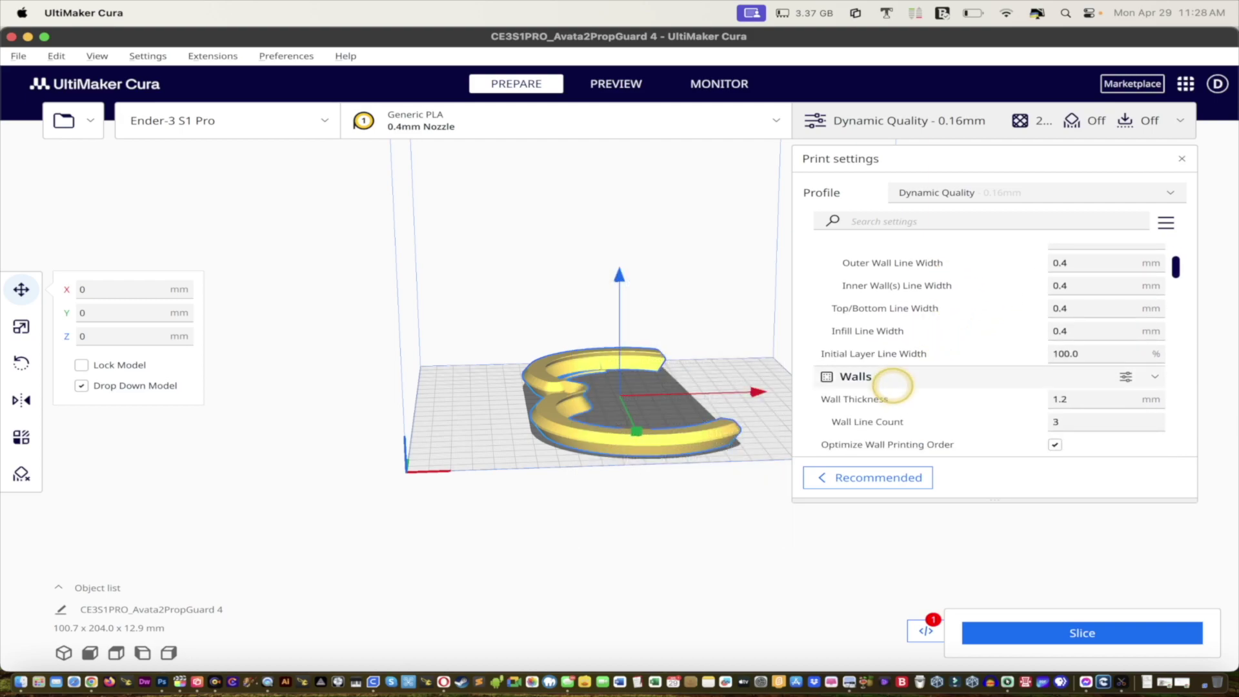
{"action": "scroll", "coordinate": [974, 418], "scroll_direction": "down", "scroll_amount": 3}
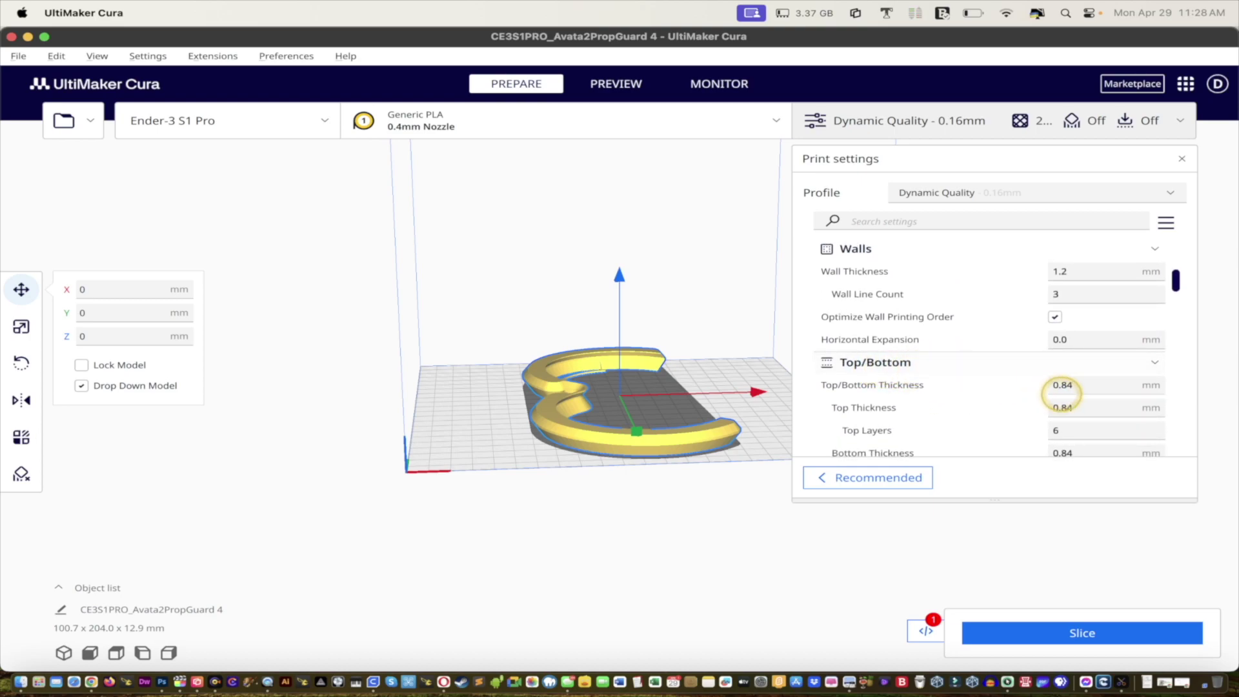
{"action": "left_click", "coordinate": [1079, 385]}
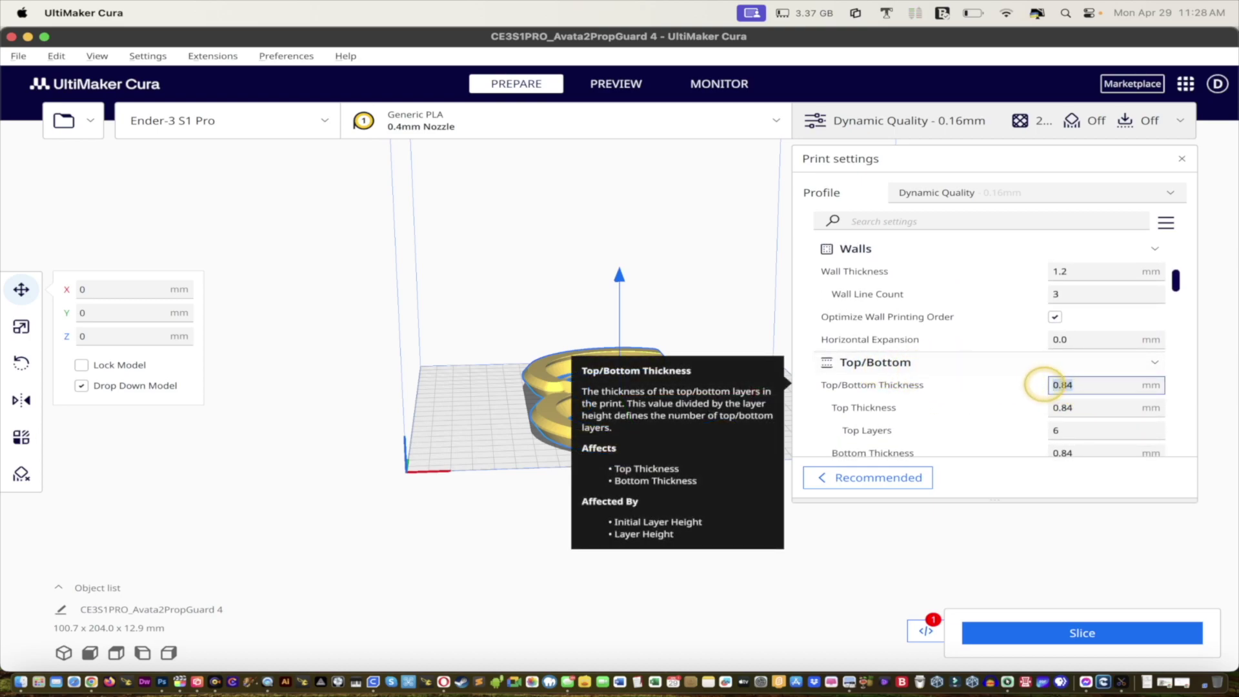
{"action": "key", "text": "BackSpace"}
{"action": "key", "text": "BackSpace"}
{"action": "key", "text": "BackSpace"}
Set Infill Density to 0% so only walls print
{"action": "scroll", "coordinate": [988, 361], "scroll_direction": "down", "scroll_amount": 3}
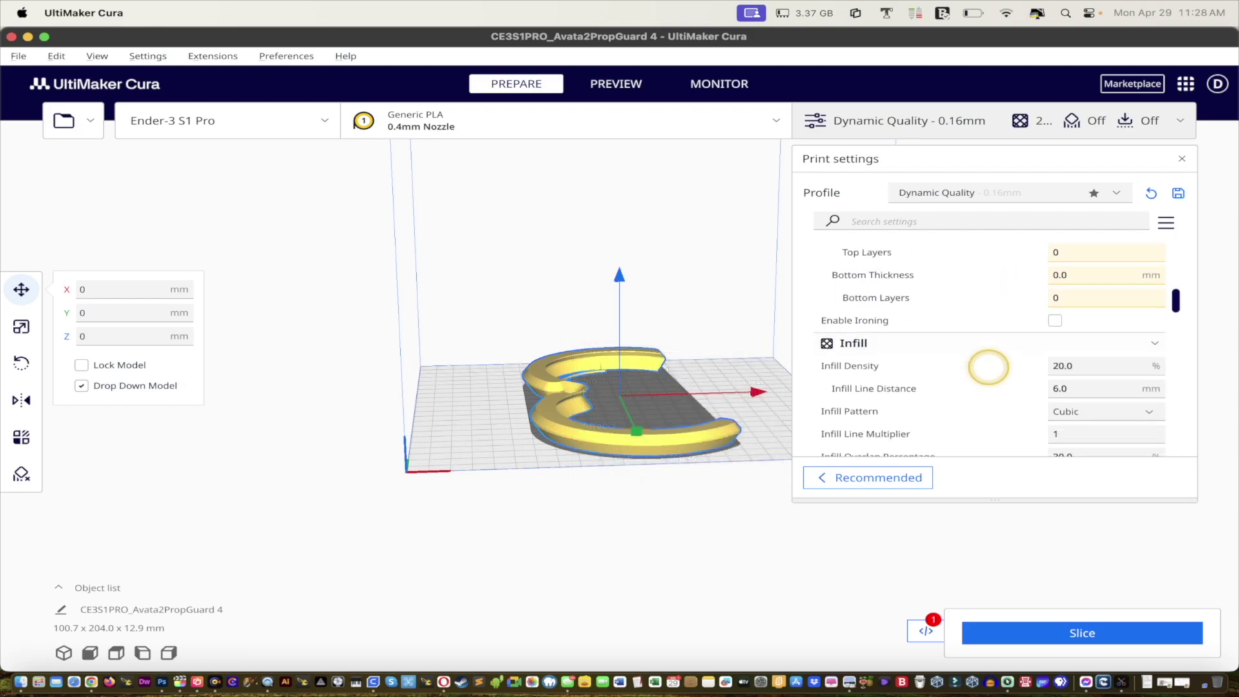
{"action": "scroll", "coordinate": [987, 365], "scroll_direction": "down", "scroll_amount": 2}
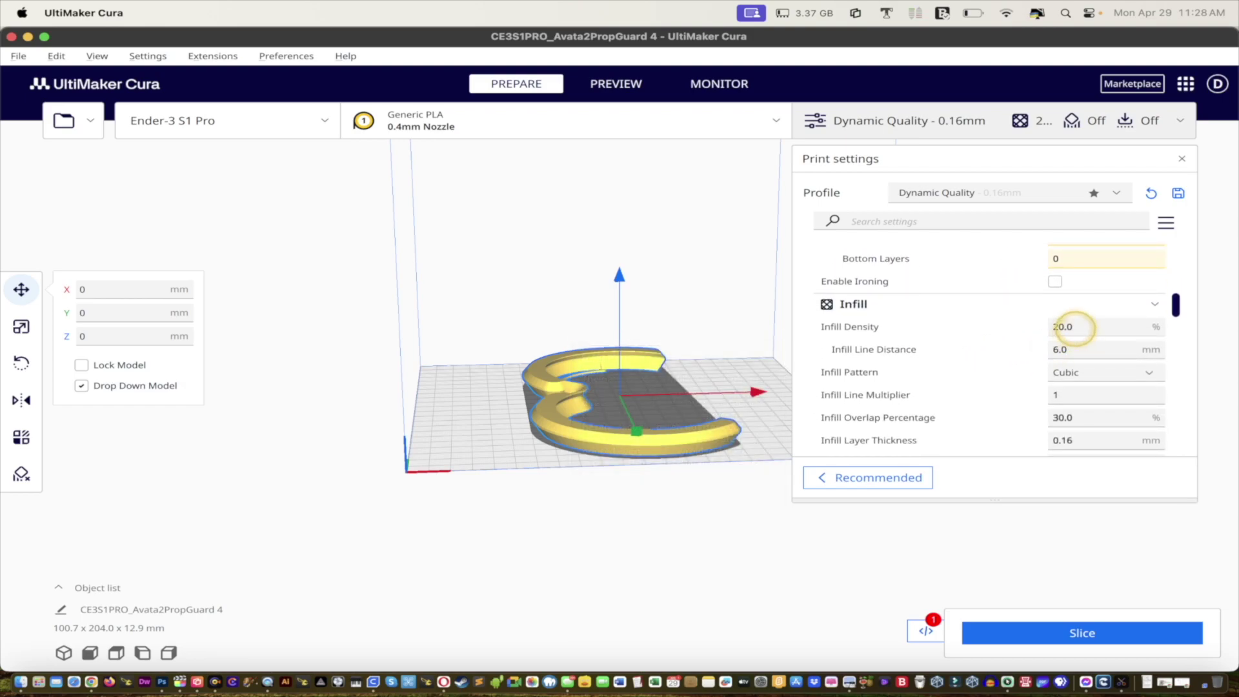
{"action": "left_click", "coordinate": [1058, 327]}
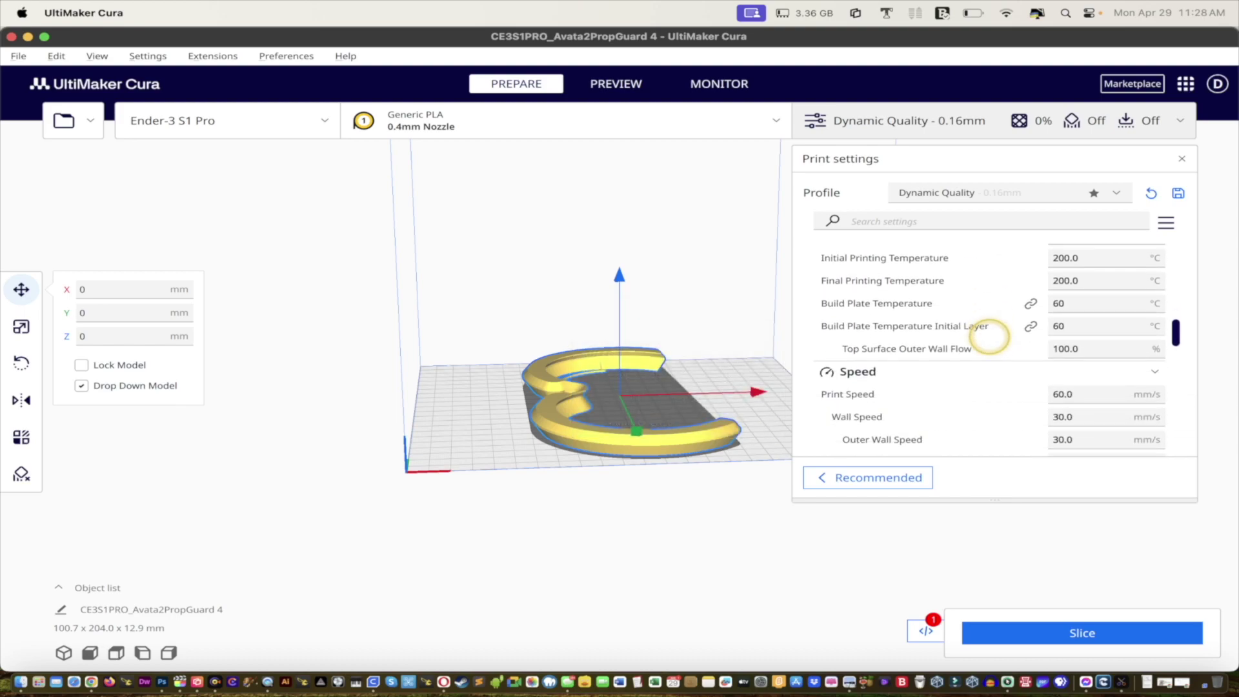
{"action": "scroll", "coordinate": [989, 335], "scroll_direction": "down", "scroll_amount": 10}
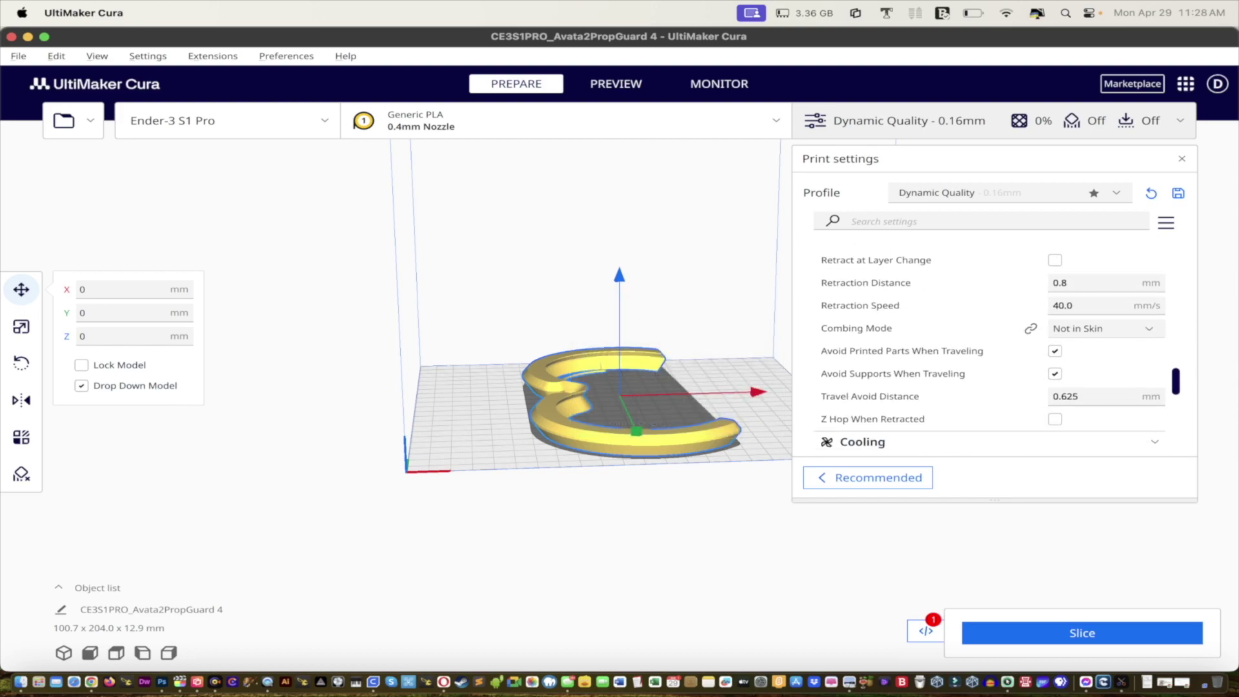
{"action": "scroll", "coordinate": [989, 336], "scroll_direction": "down", "scroll_amount": 12}
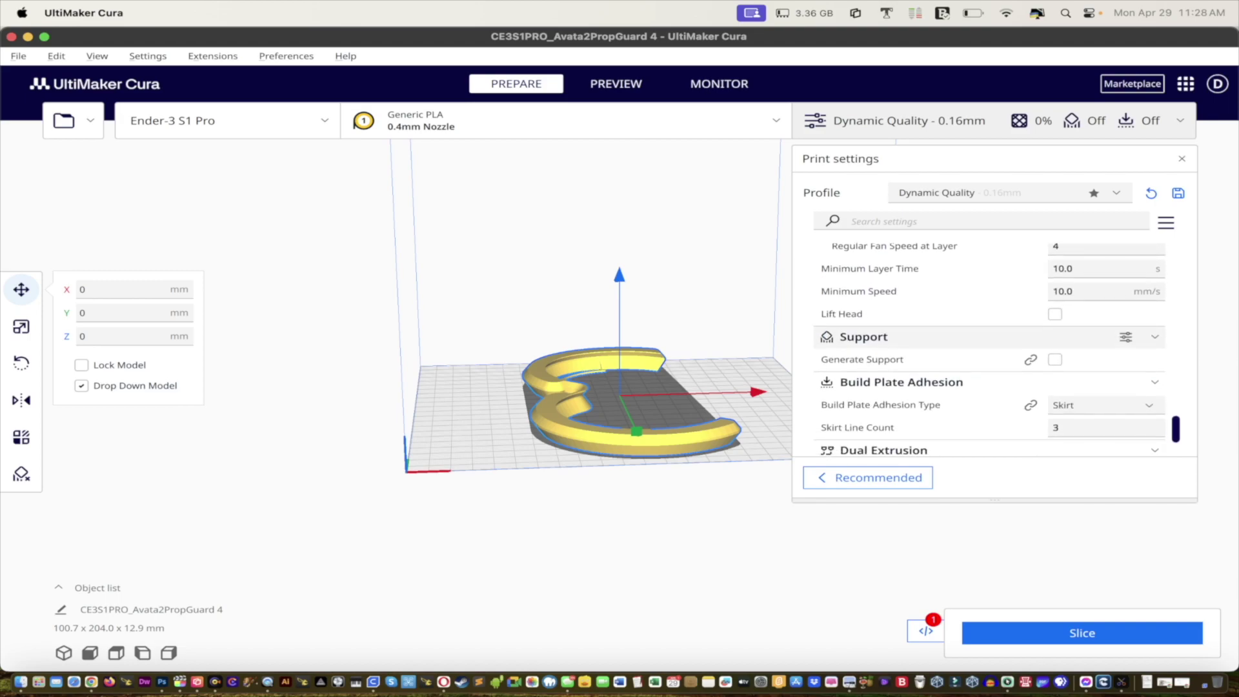
{"action": "scroll", "coordinate": [989, 333], "scroll_direction": "down", "scroll_amount": 4}
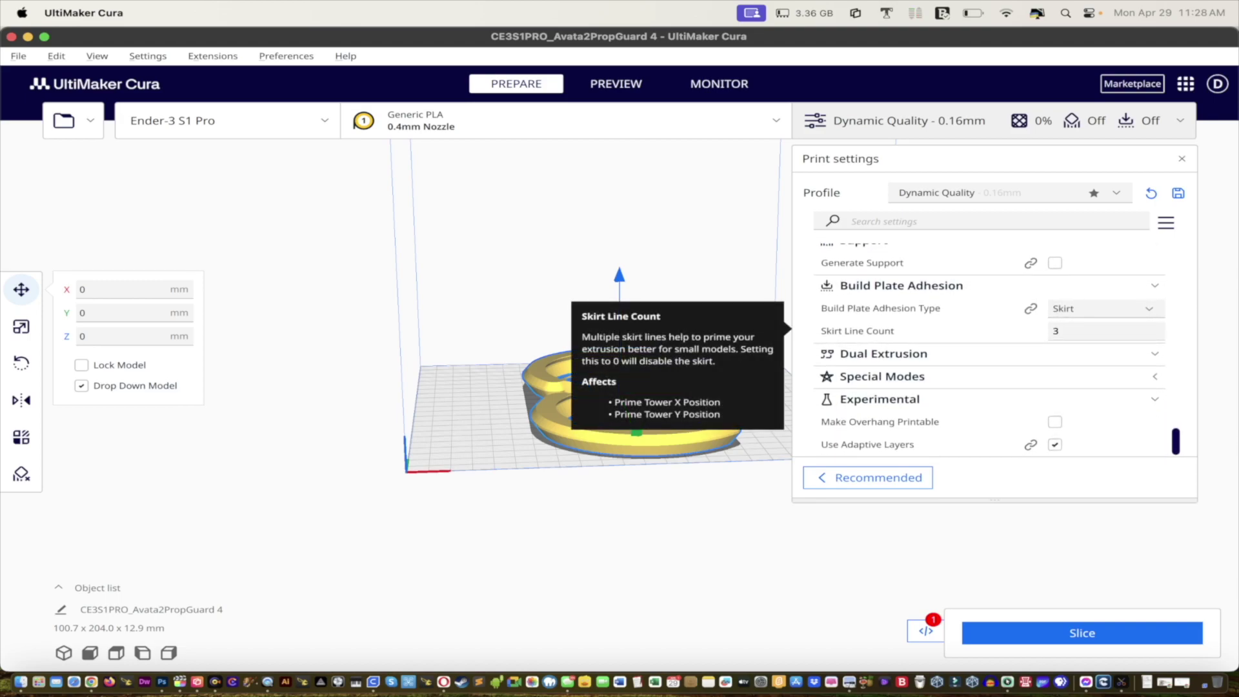
{"action": "scroll", "coordinate": [989, 348], "scroll_direction": "up", "scroll_amount": 14}
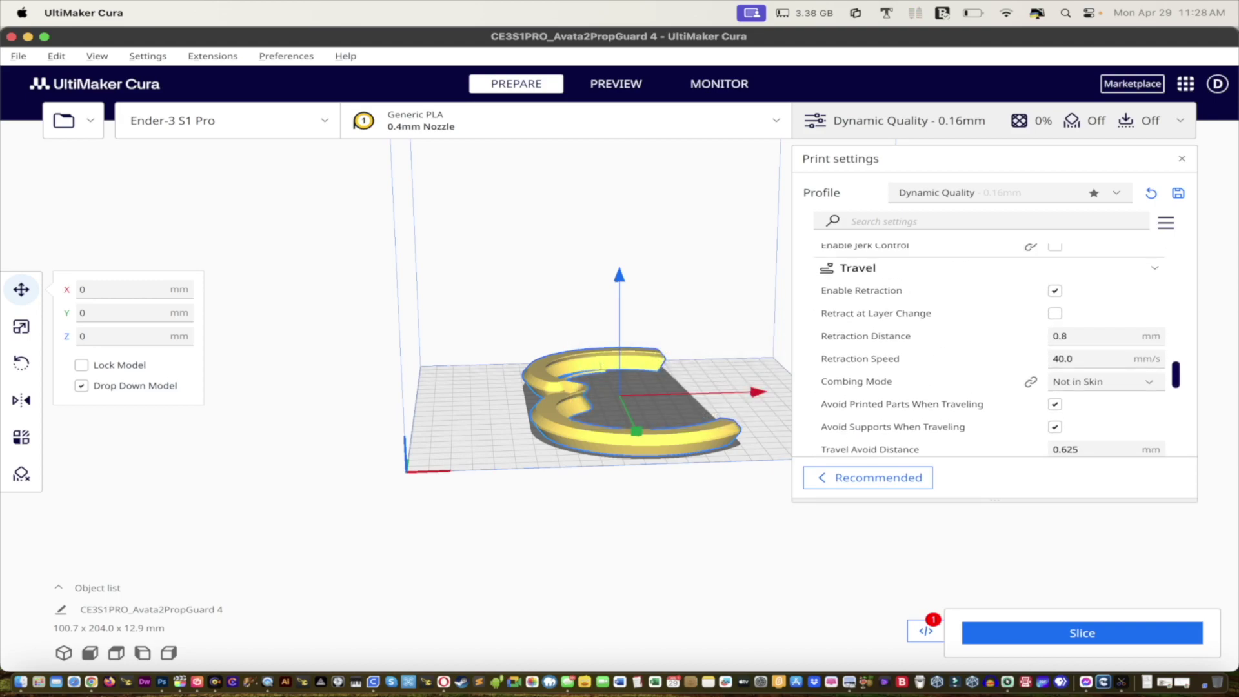
{"action": "scroll", "coordinate": [989, 348], "scroll_direction": "up", "scroll_amount": 6}
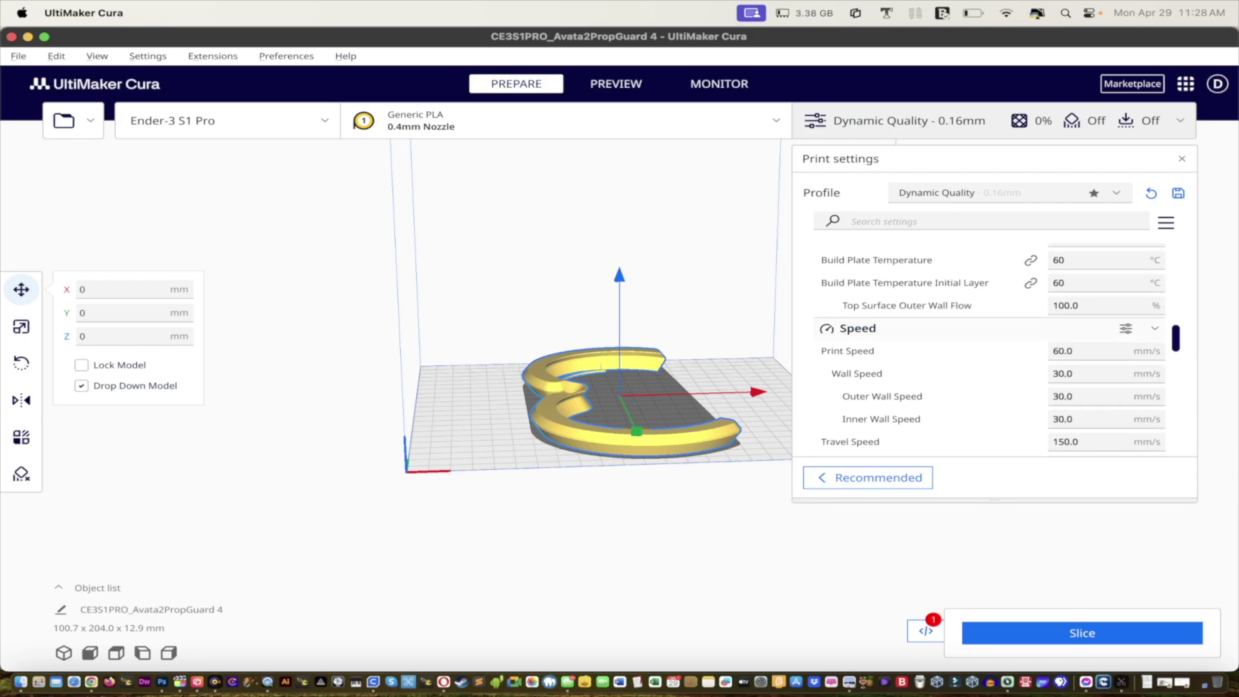
{"action": "scroll", "coordinate": [989, 336], "scroll_direction": "up", "scroll_amount": 5}
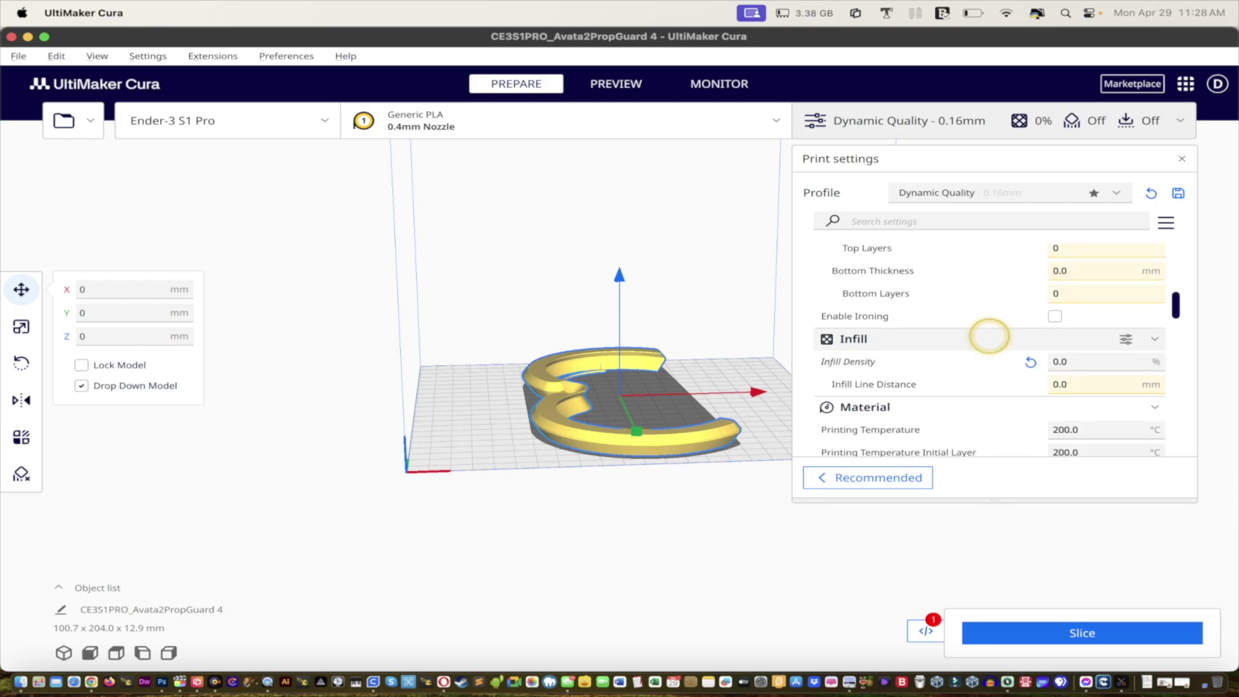
{"action": "scroll", "coordinate": [989, 336], "scroll_direction": "down", "scroll_amount": 1}
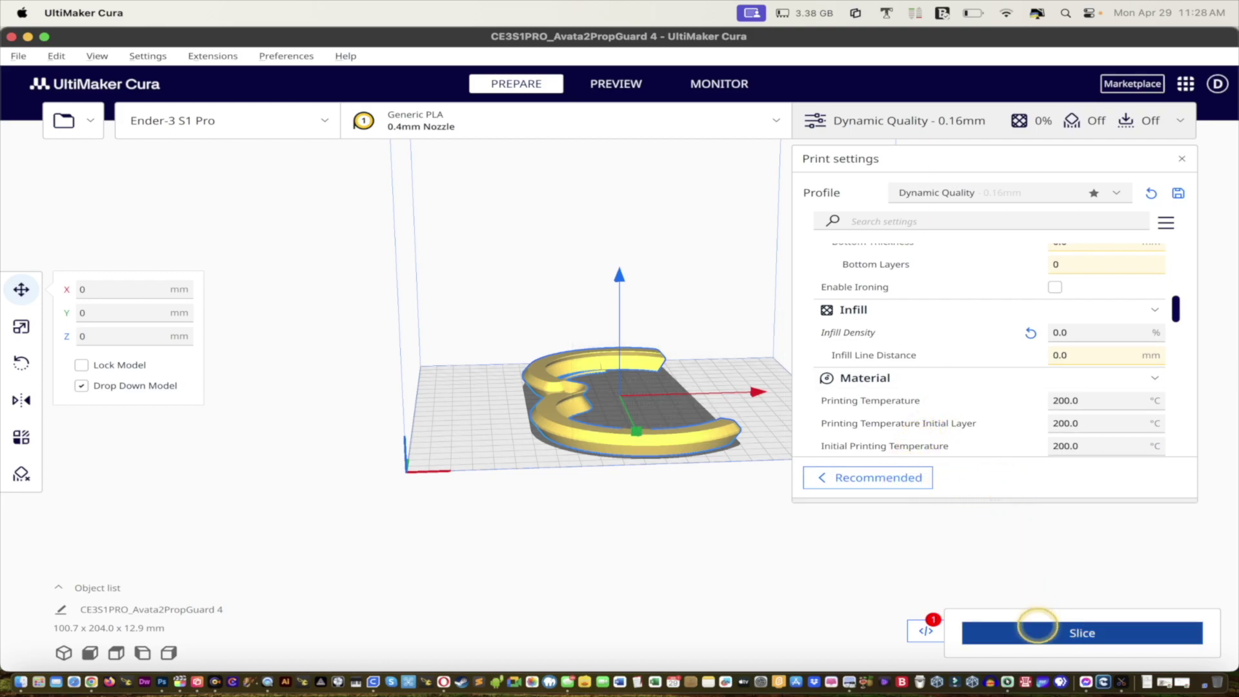
Slice the guard (1 h 26 min, 14g), view the layer preview, and collapse print settings
{"action": "left_click", "coordinate": [1029, 632]}
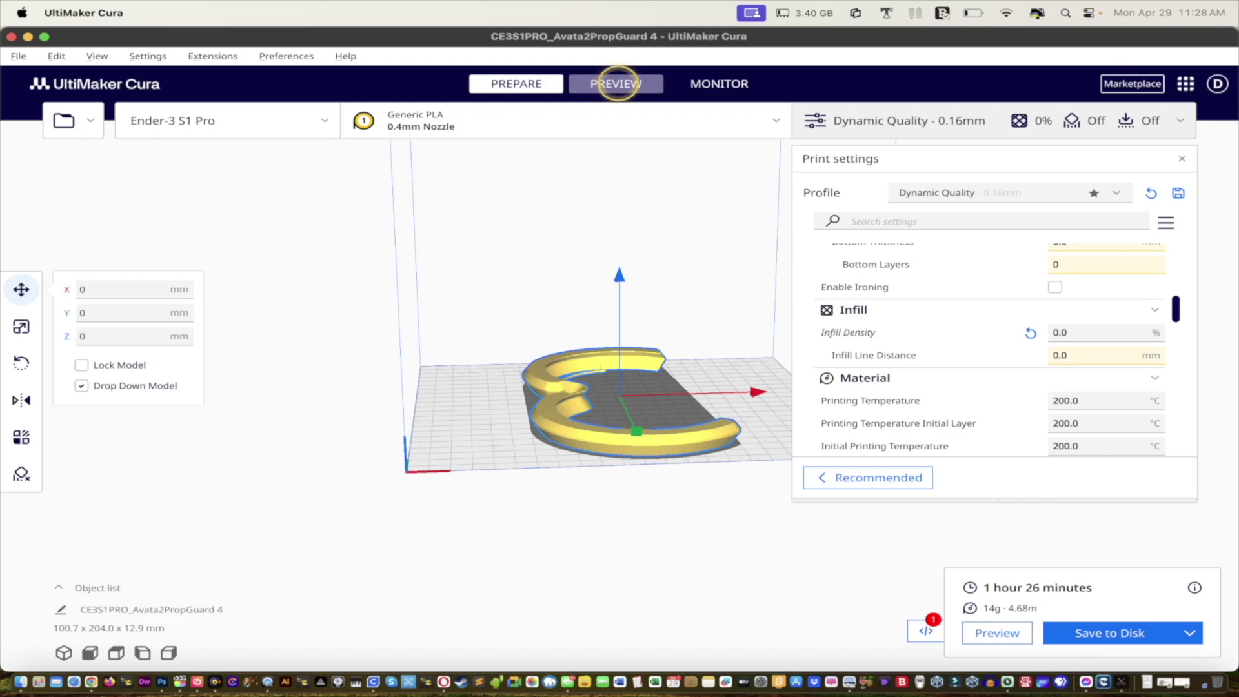
{"action": "left_click", "coordinate": [617, 83]}
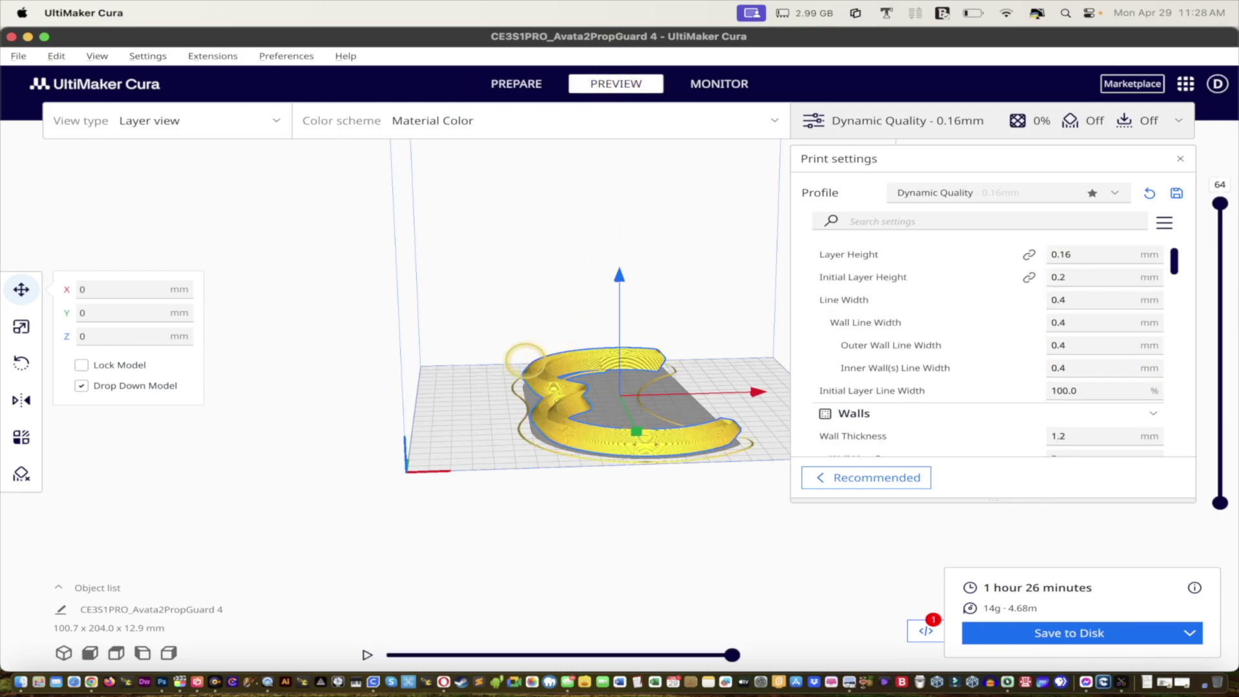
{"action": "left_click", "coordinate": [524, 359]}
{"action": "right_click_drag", "start_coordinate": [523, 359], "coordinate": [532, 519]}
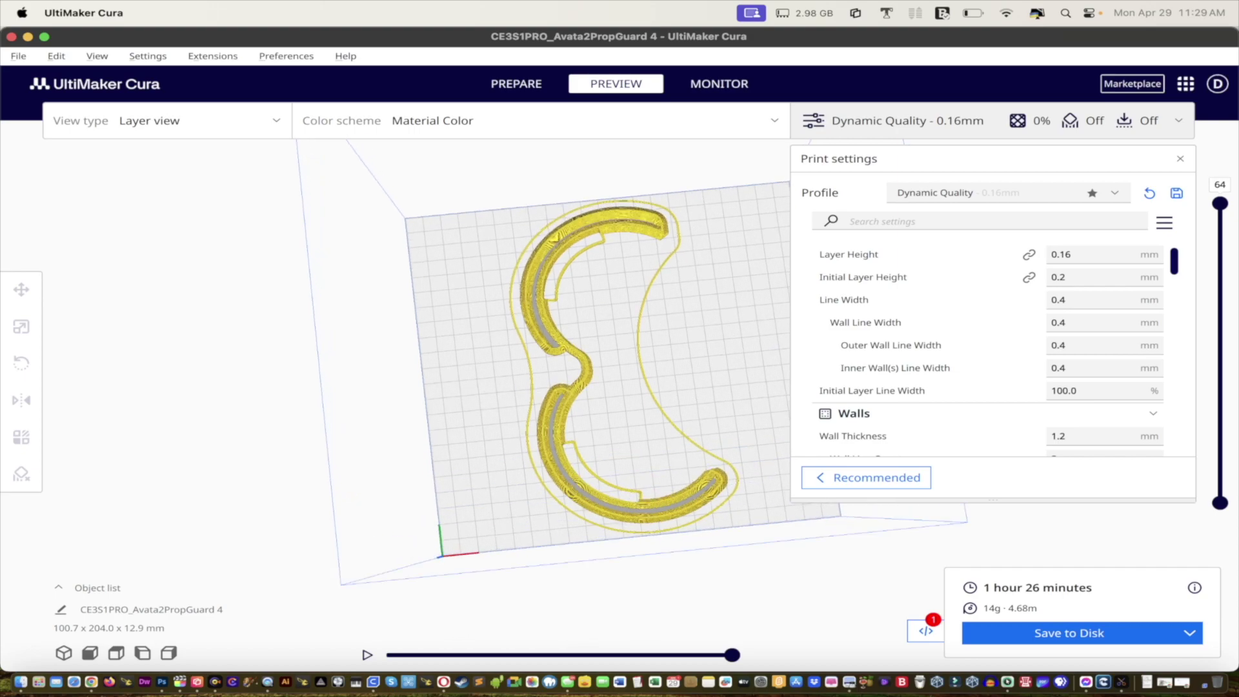
{"action": "left_click", "coordinate": [908, 122]}
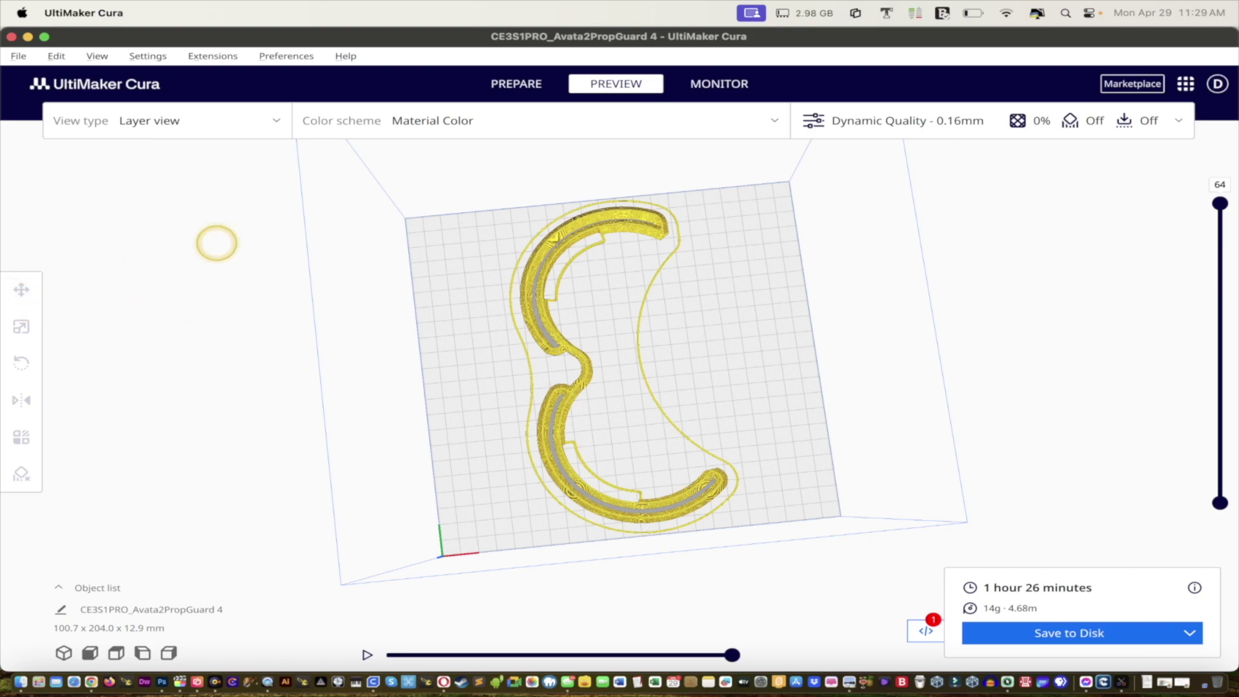
Select the prop guard and orbit the preview to inspect its walls-only shell from all sides
{"action": "left_click", "coordinate": [541, 253]}
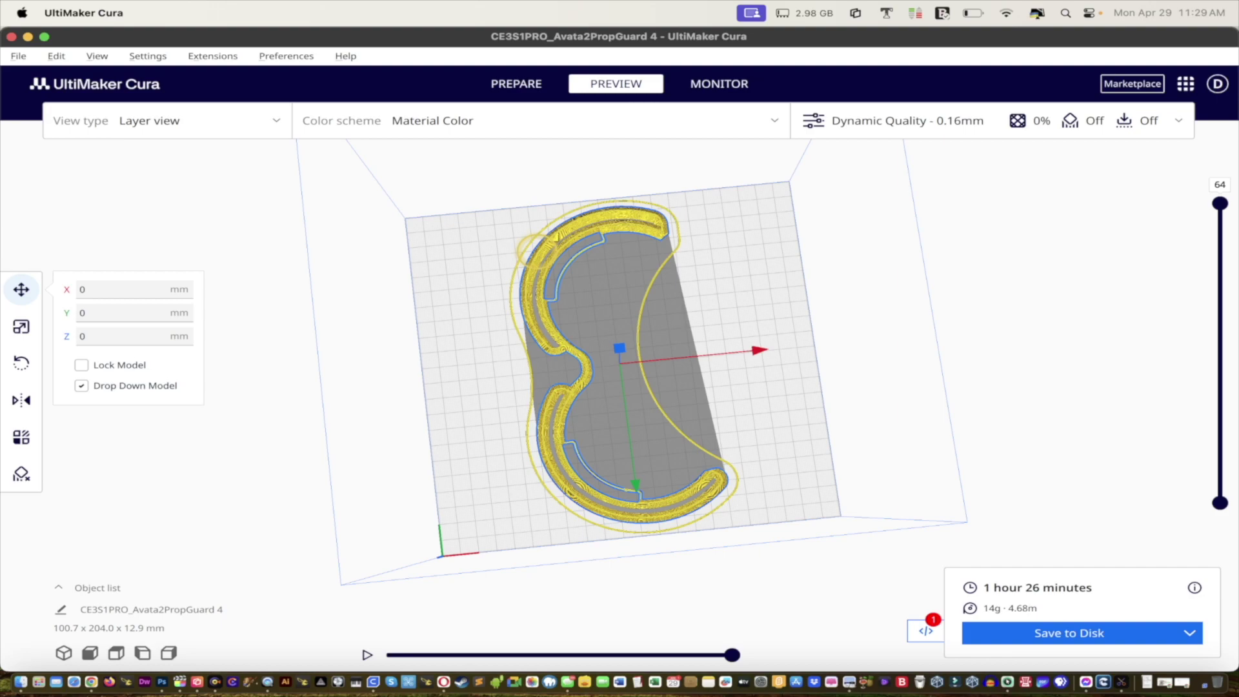
{"action": "key", "text": "Up"}
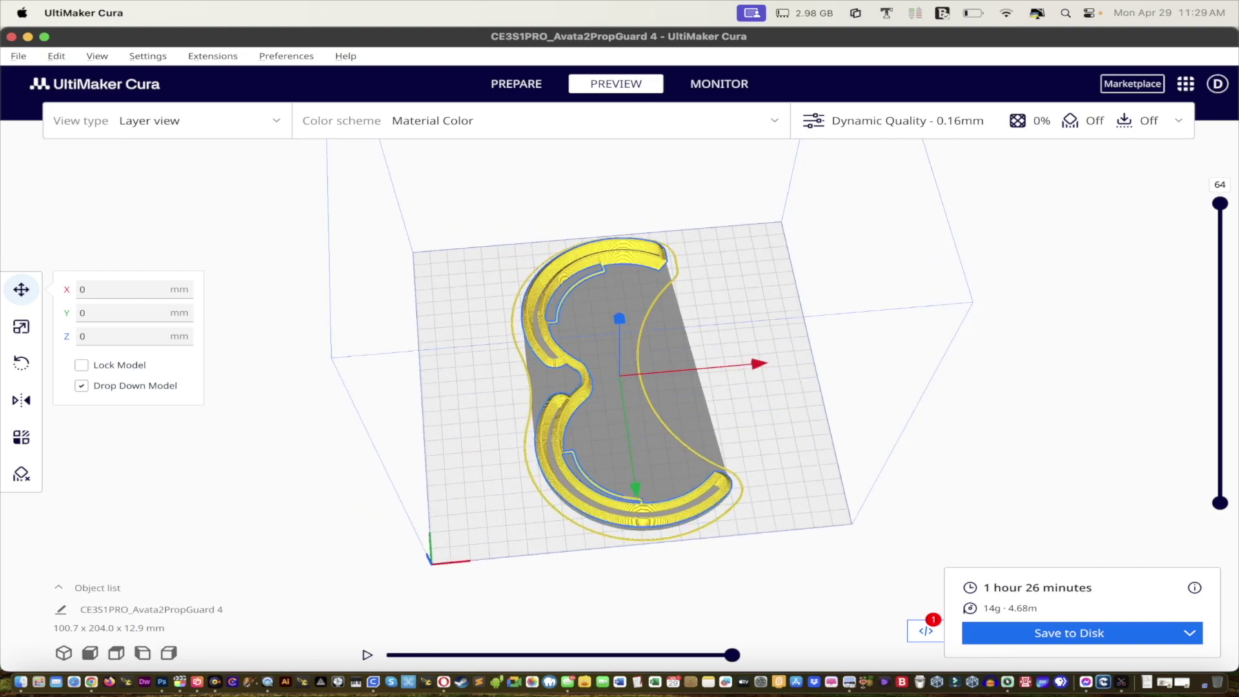
{"action": "key", "text": "Up"}
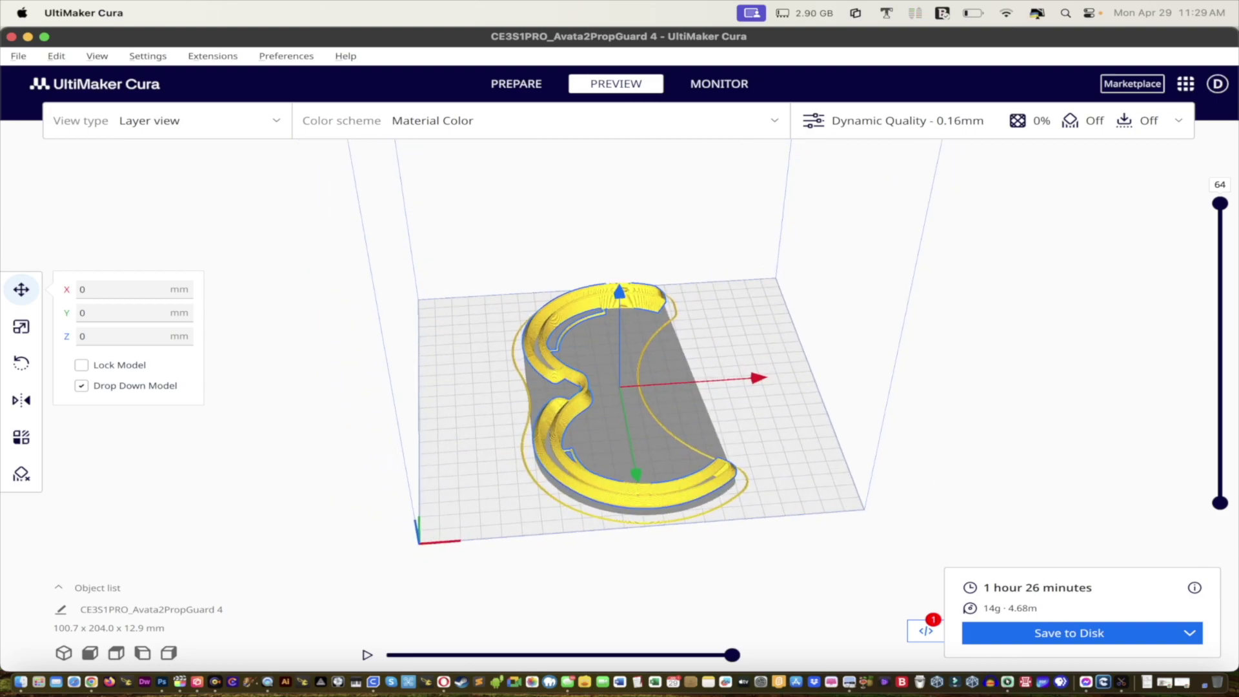
{"action": "key", "text": "Up"}
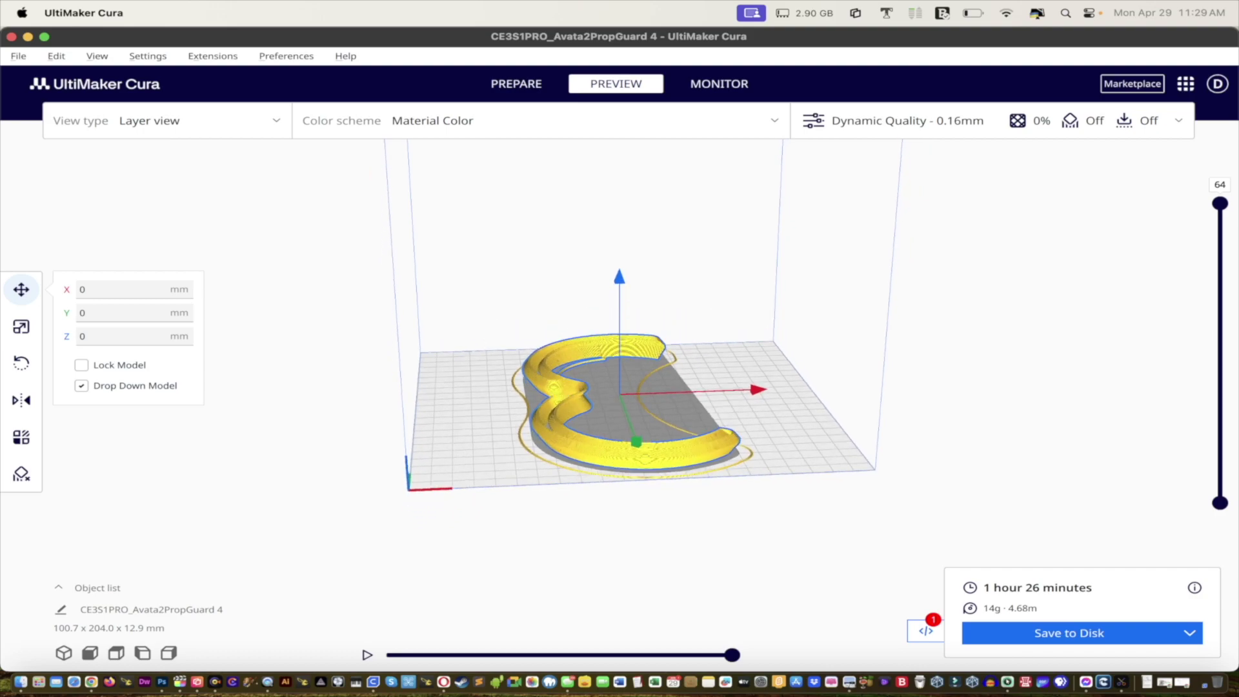
{"action": "key", "text": "Up"}
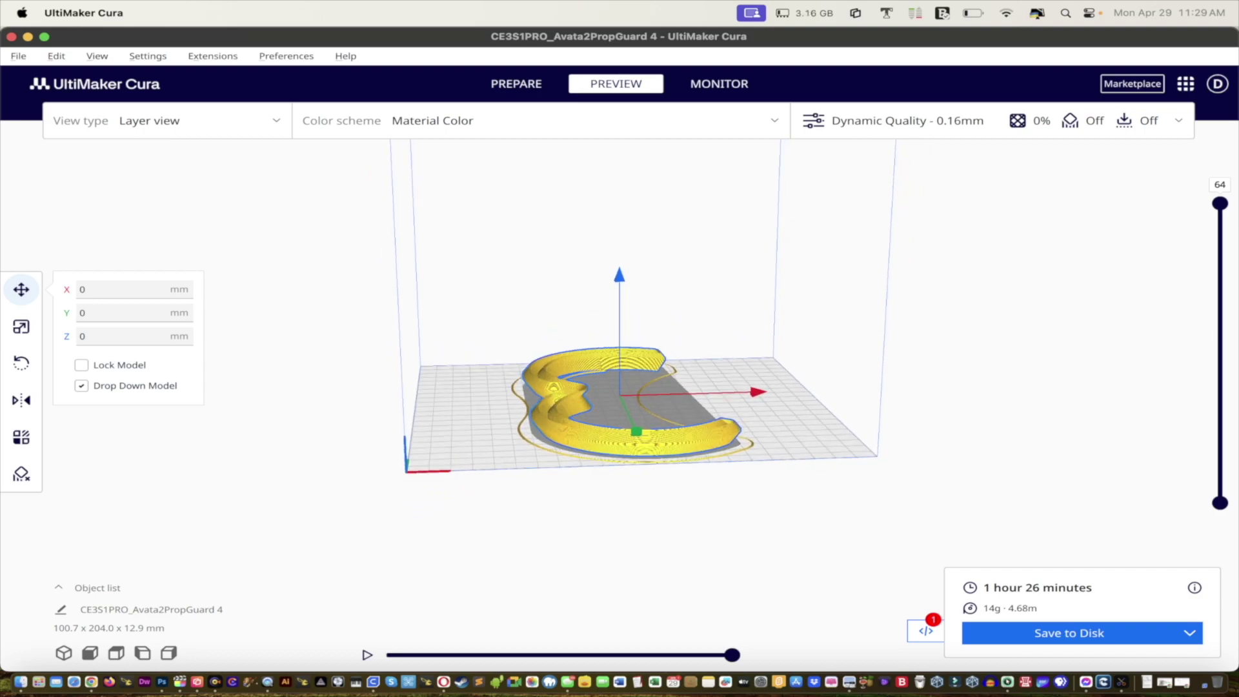
{"action": "key", "text": "Down"}
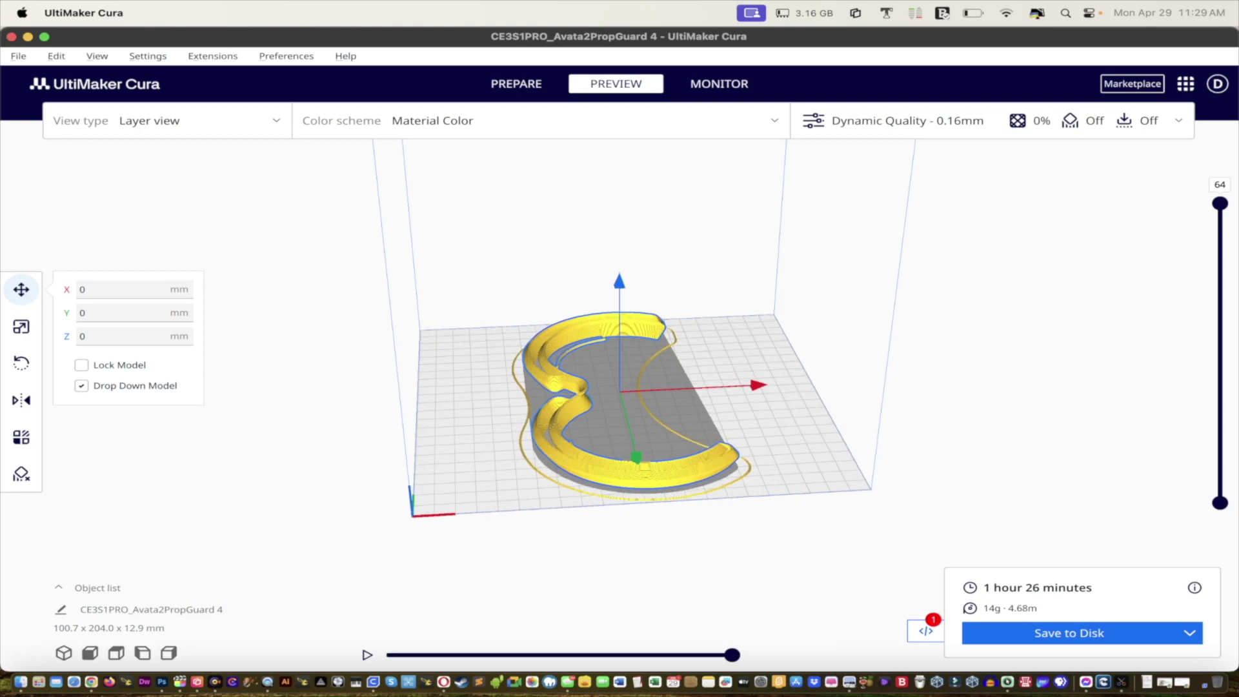
{"action": "key", "text": "Left"}
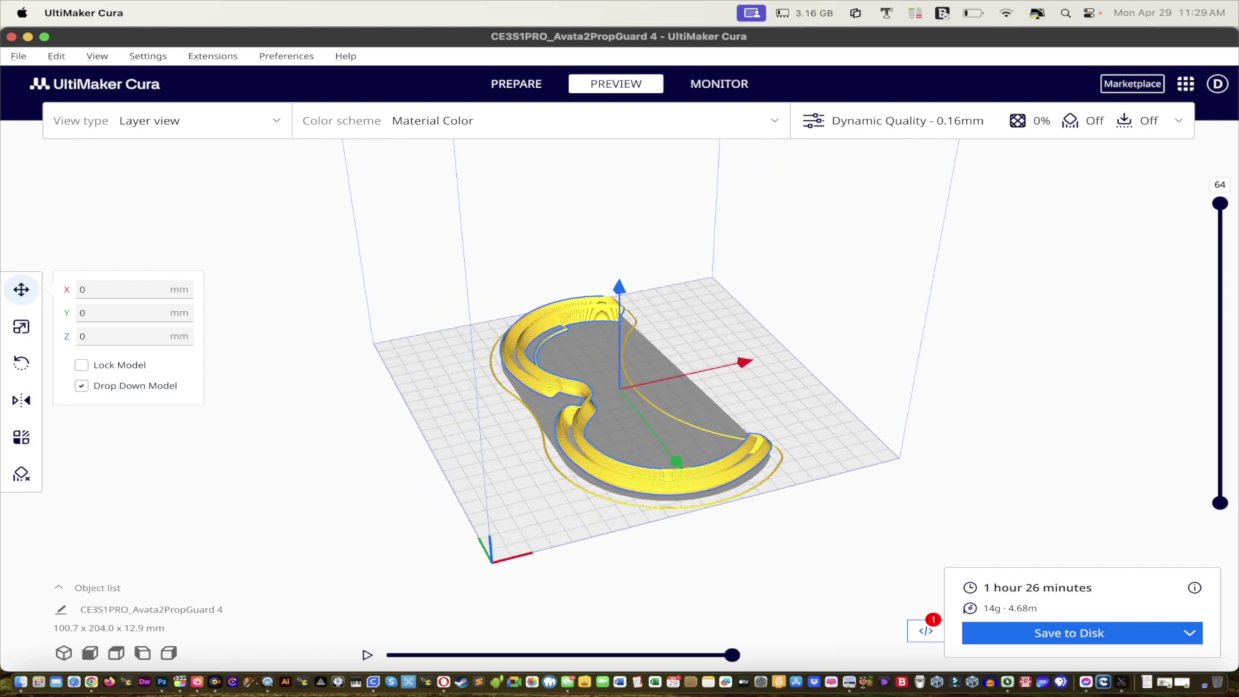
{"action": "key", "text": "Left"}
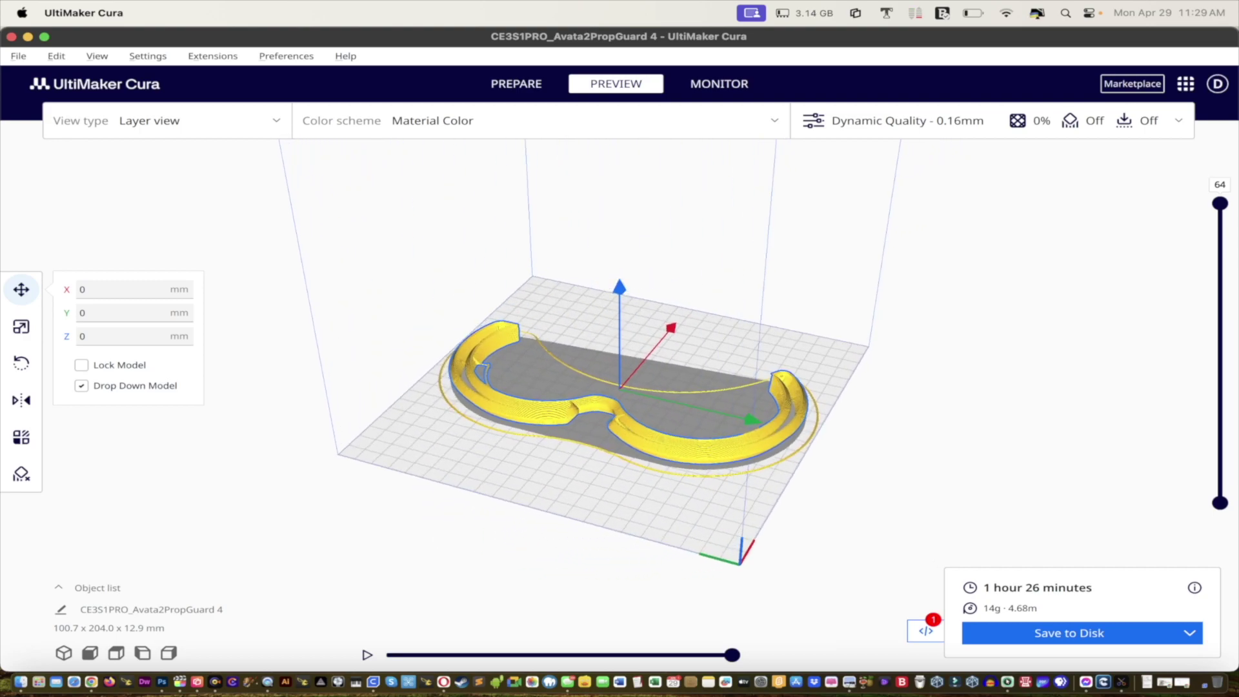
{"action": "key", "text": "Up"}
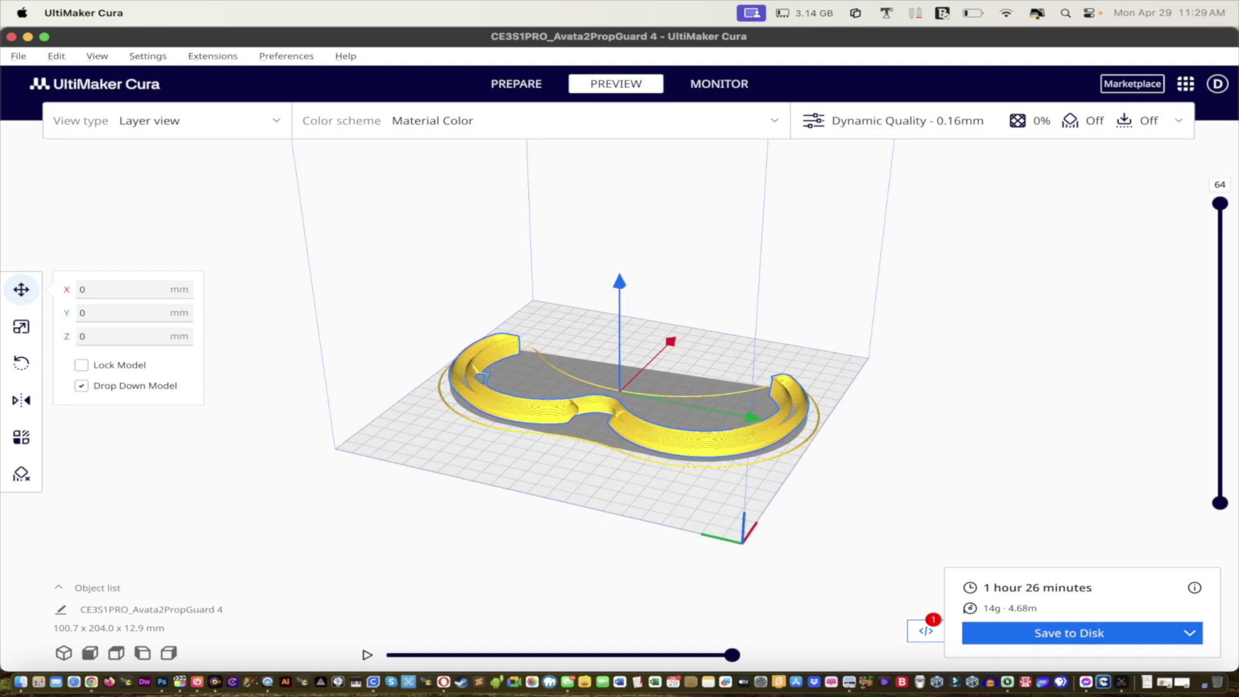
{"action": "key", "text": "Right"}
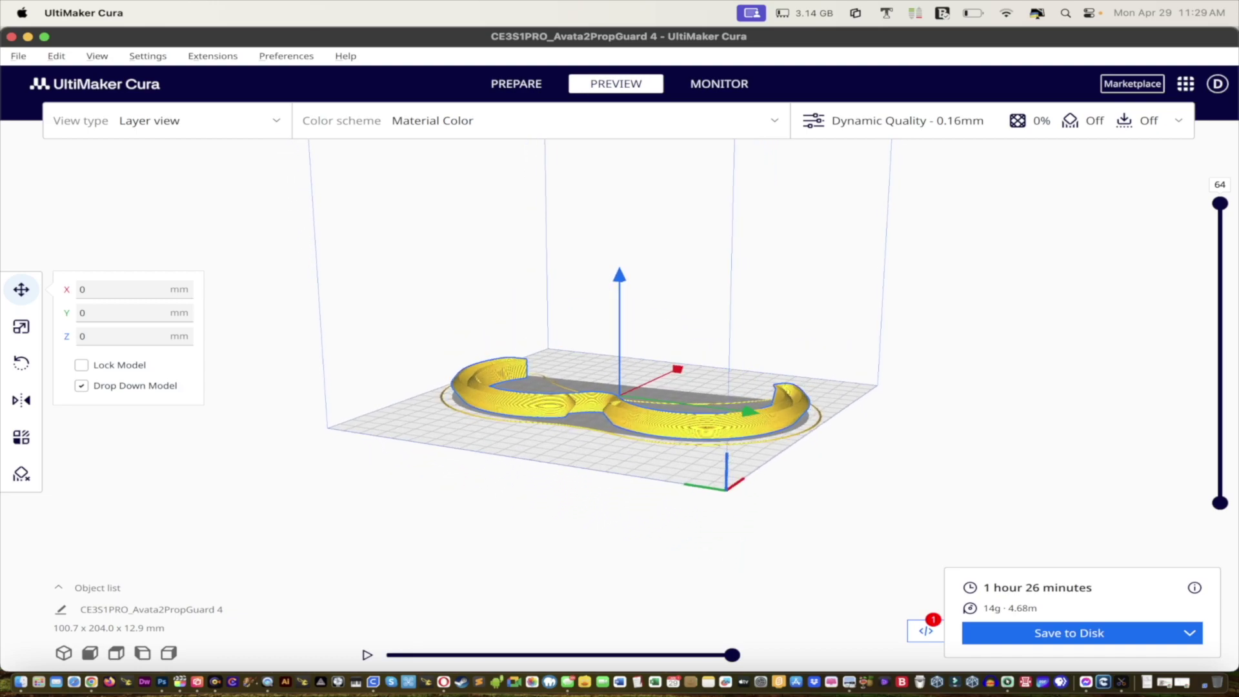
{"action": "key", "text": "Right"}
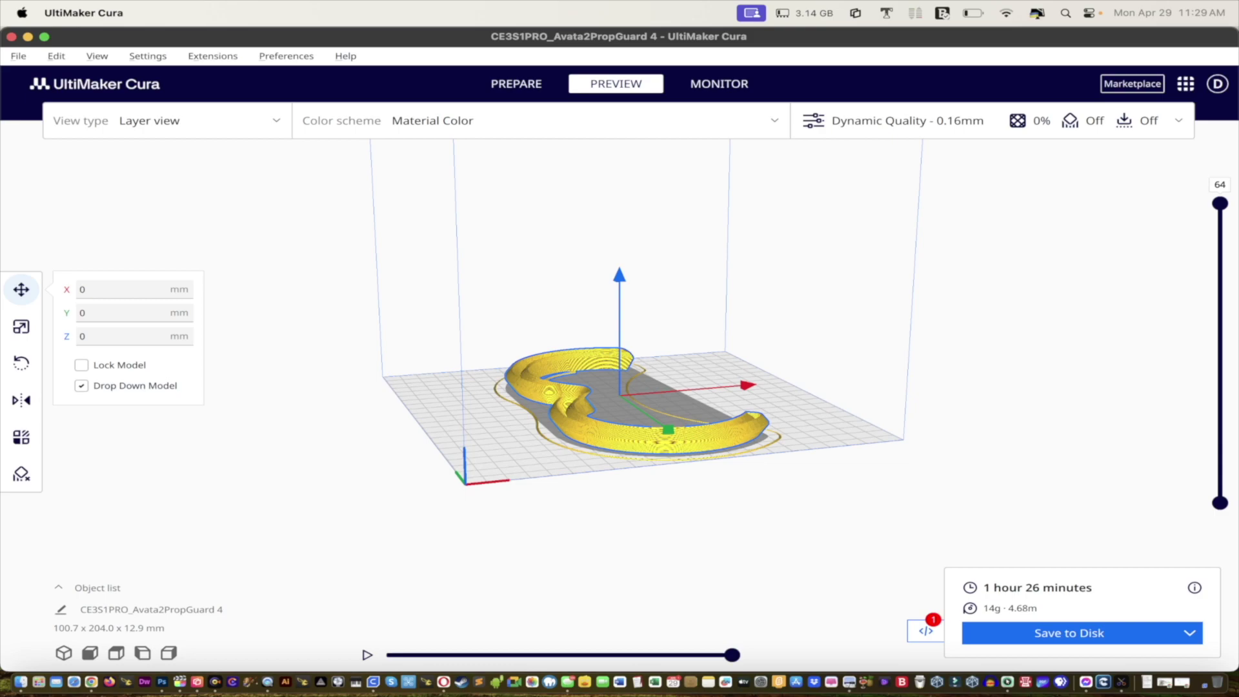
{"action": "key", "text": "Right"}
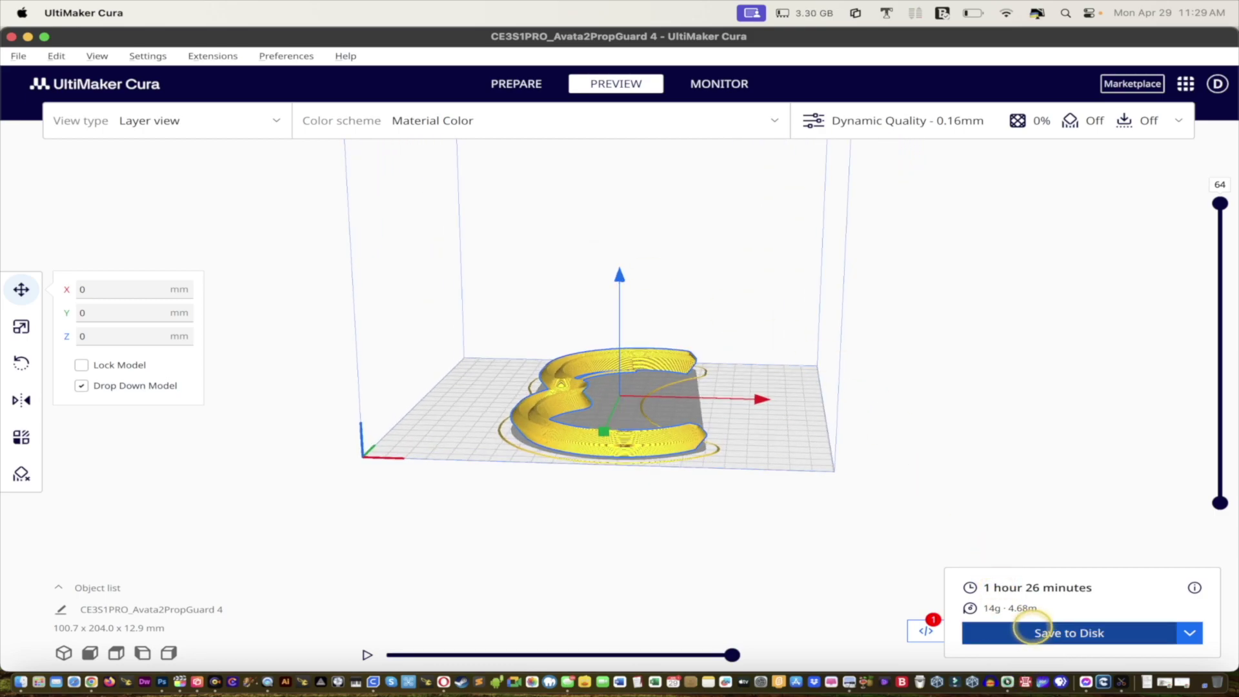
Save the sliced G-code to the Desktop as Left-Prop-Avata2PropGuard 4.gcode
{"action": "left_click", "coordinate": [1032, 629]}
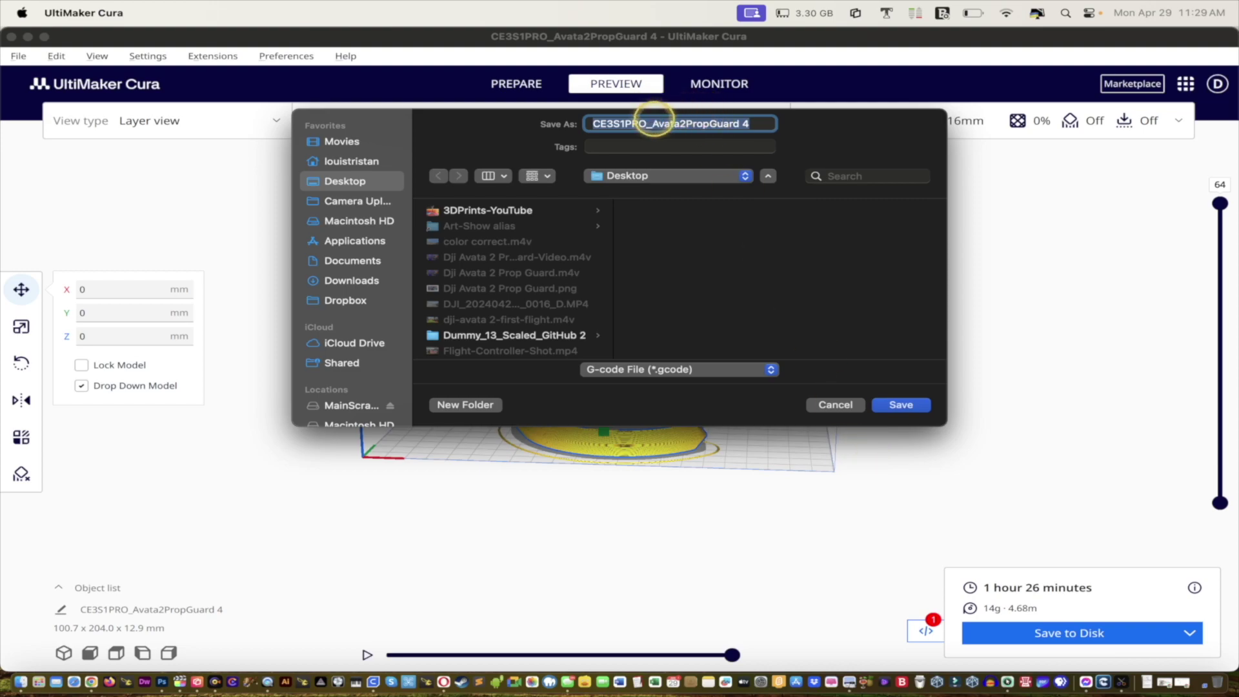
{"action": "left_click", "coordinate": [657, 123]}
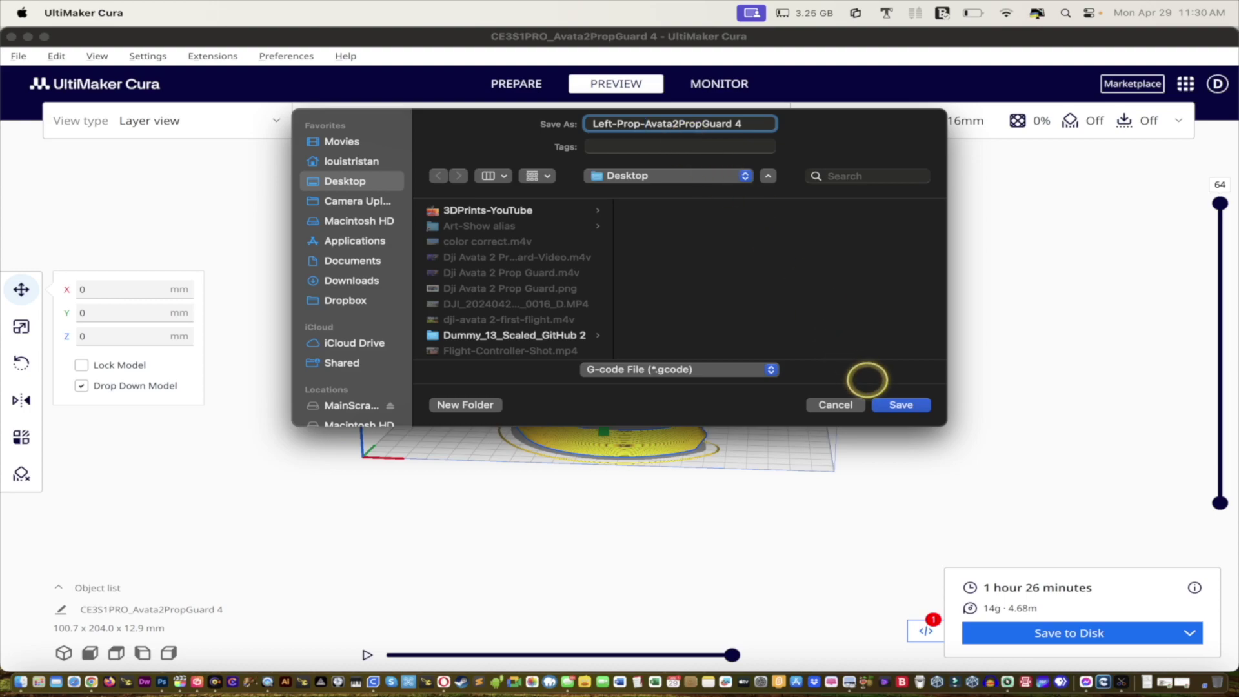
{"action": "left_click", "coordinate": [897, 404]}
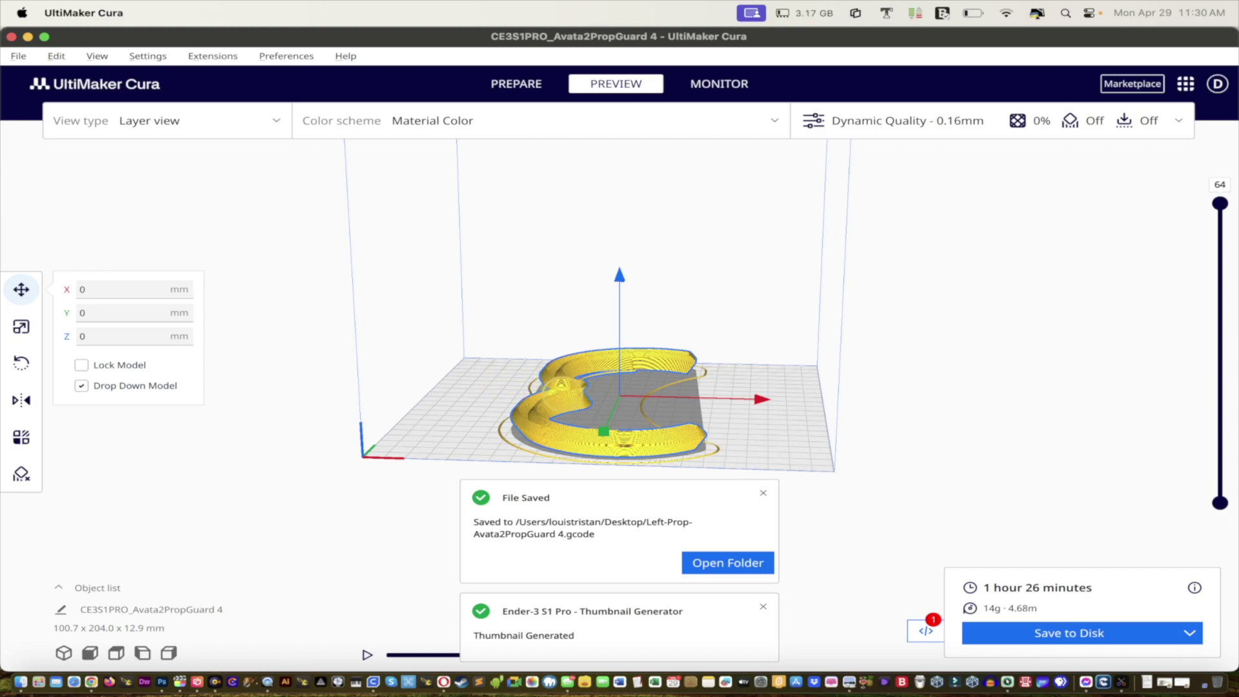
Mirror the prop guard along the X axis with the Mirror tool
{"action": "key", "text": "Up"}
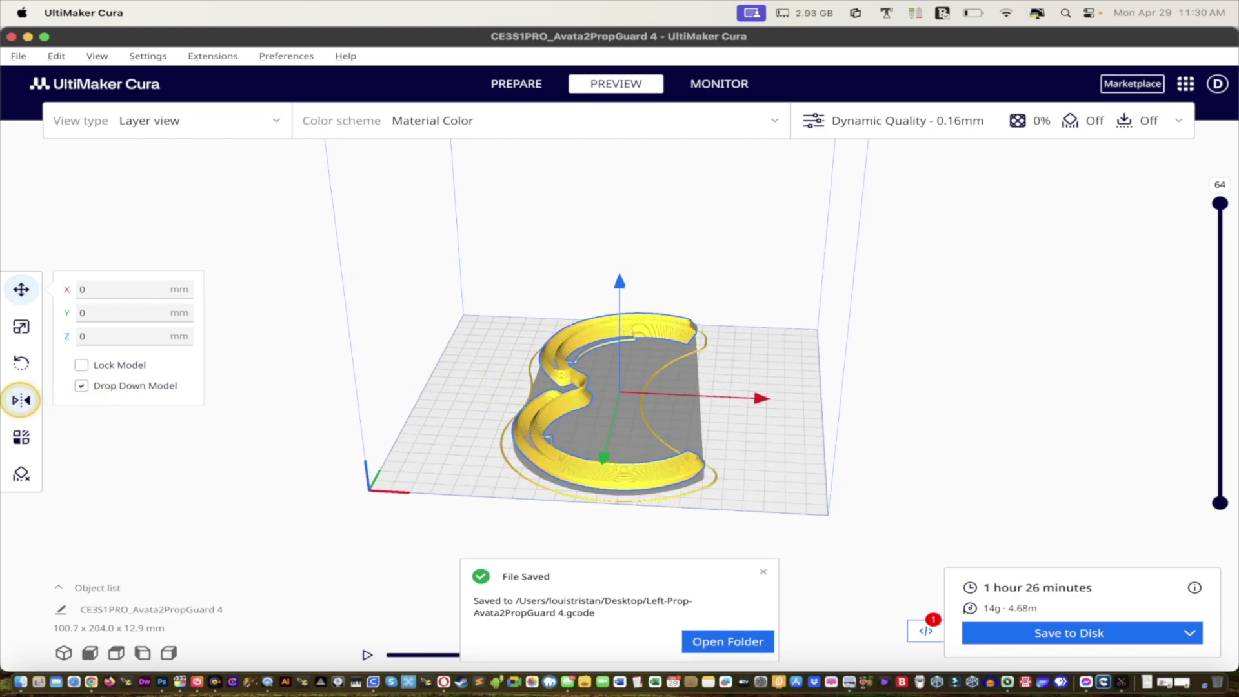
{"action": "left_click", "coordinate": [22, 400]}
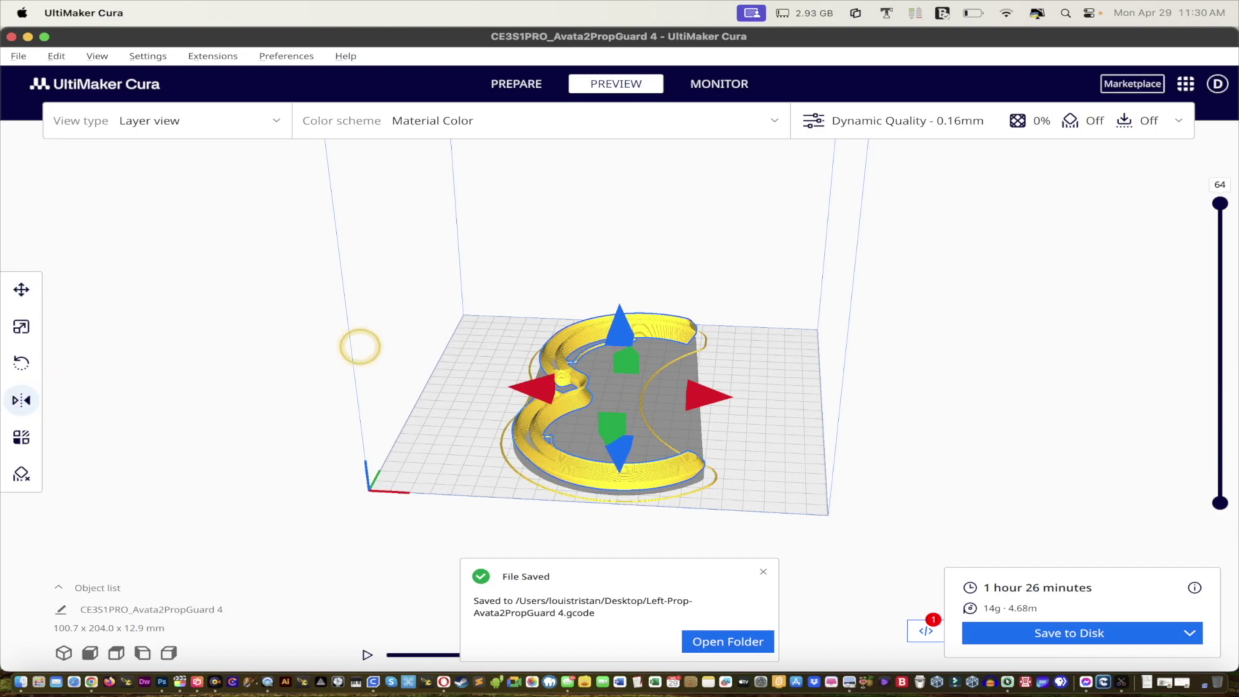
{"action": "key", "text": "Up"}
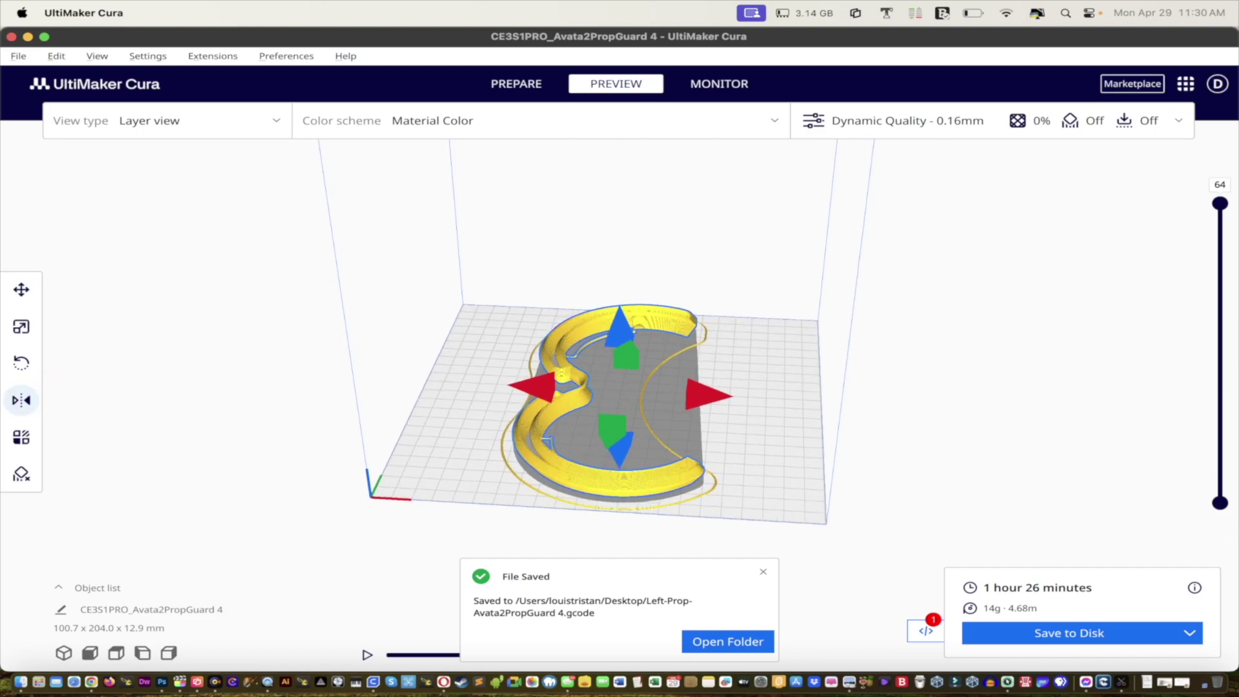
{"action": "key", "text": "Up"}
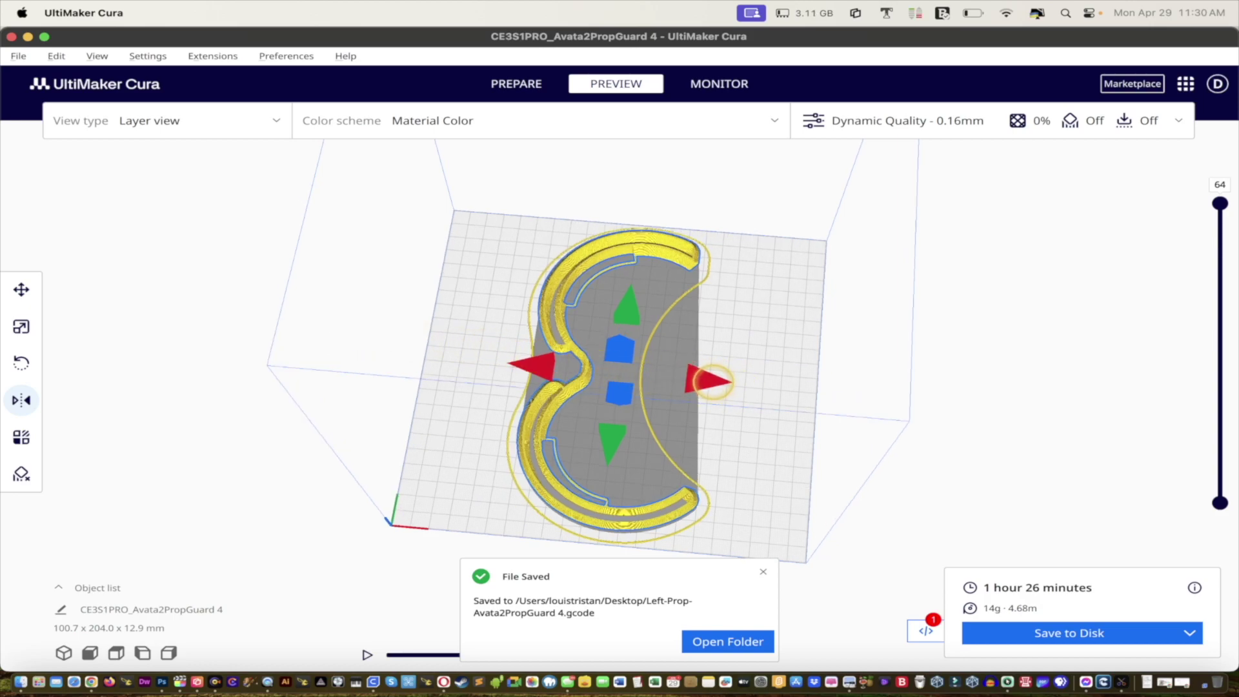
{"action": "left_click", "coordinate": [708, 382]}
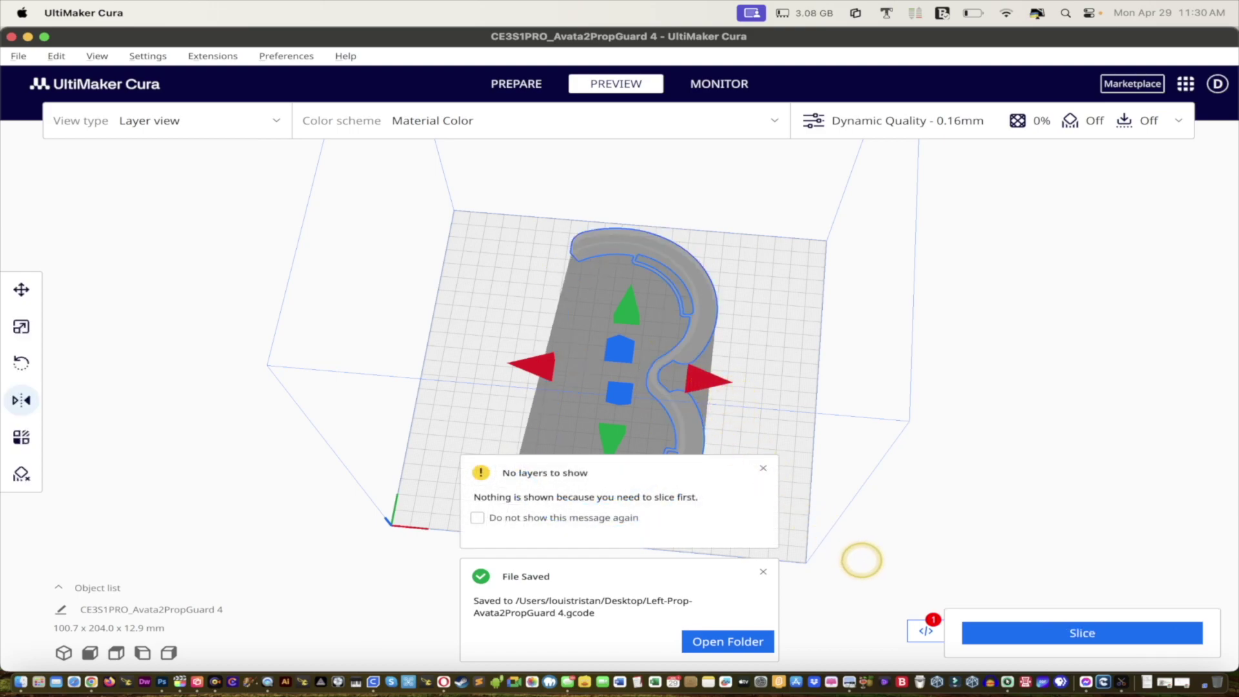
Reslice the mirrored guard, save it as Right-Prop_Avata2PropGuard 4.gcode, and dismiss both notices
{"action": "left_click", "coordinate": [1032, 634]}
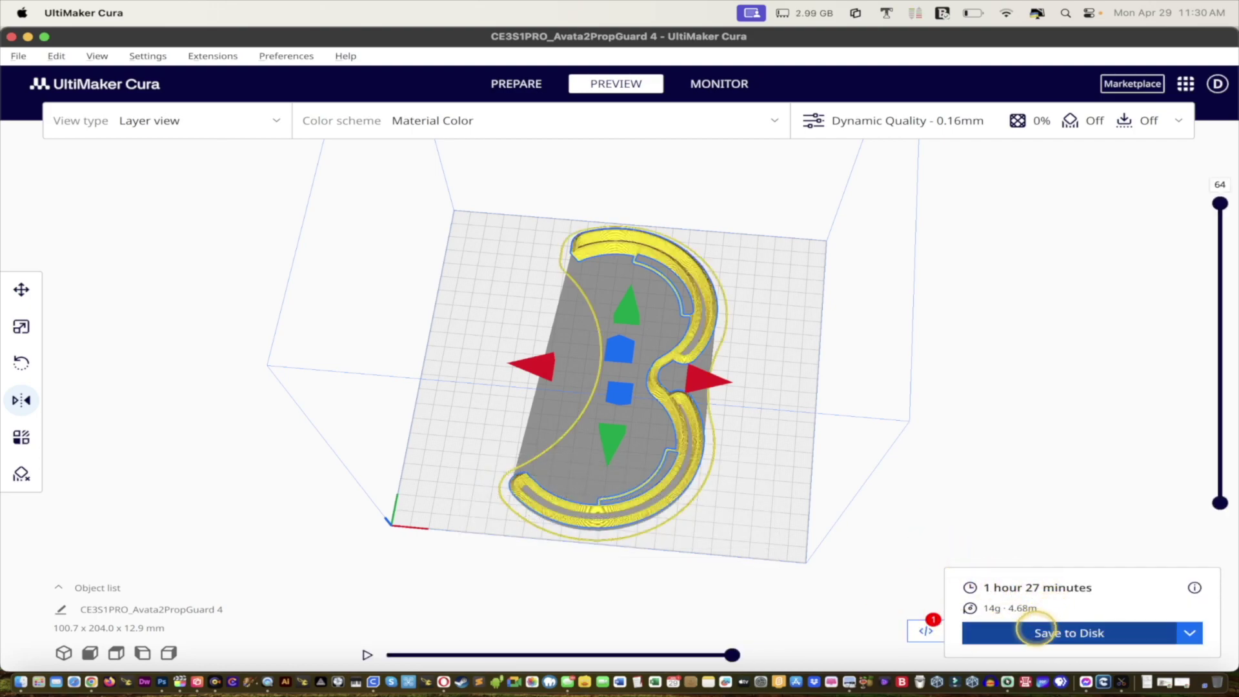
{"action": "left_click", "coordinate": [1036, 633]}
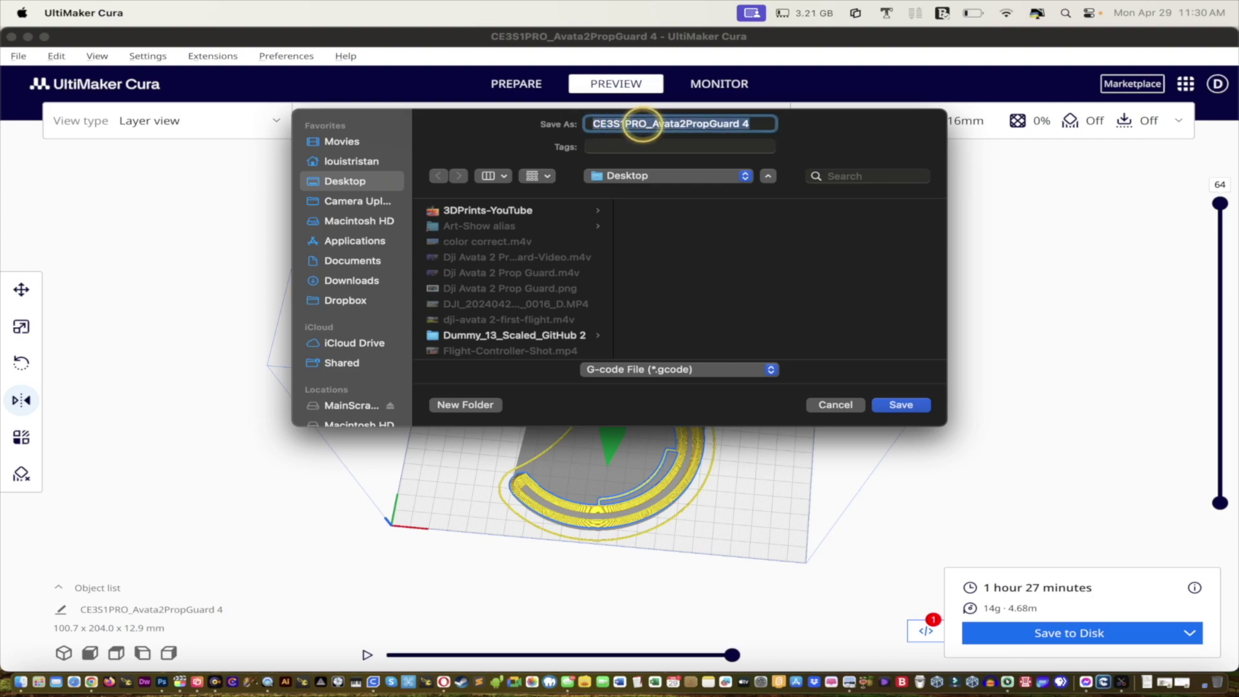
{"action": "left_click", "coordinate": [645, 123]}
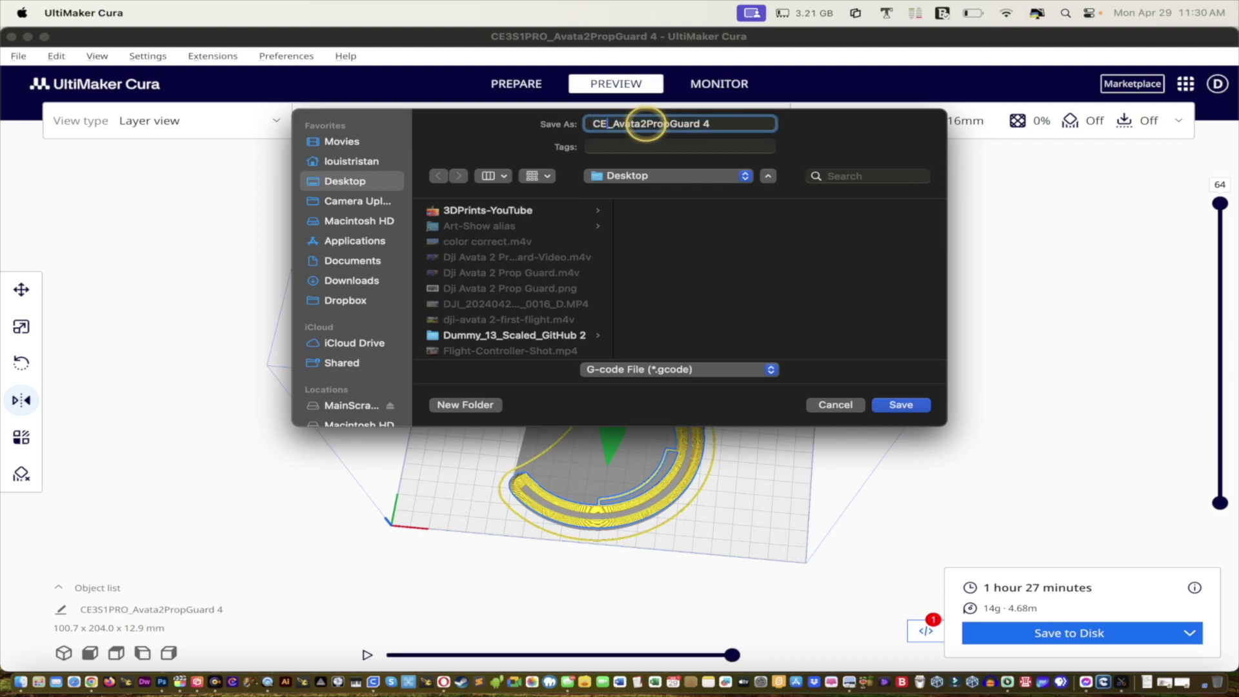
{"action": "type", "text": "Right-Prop"}
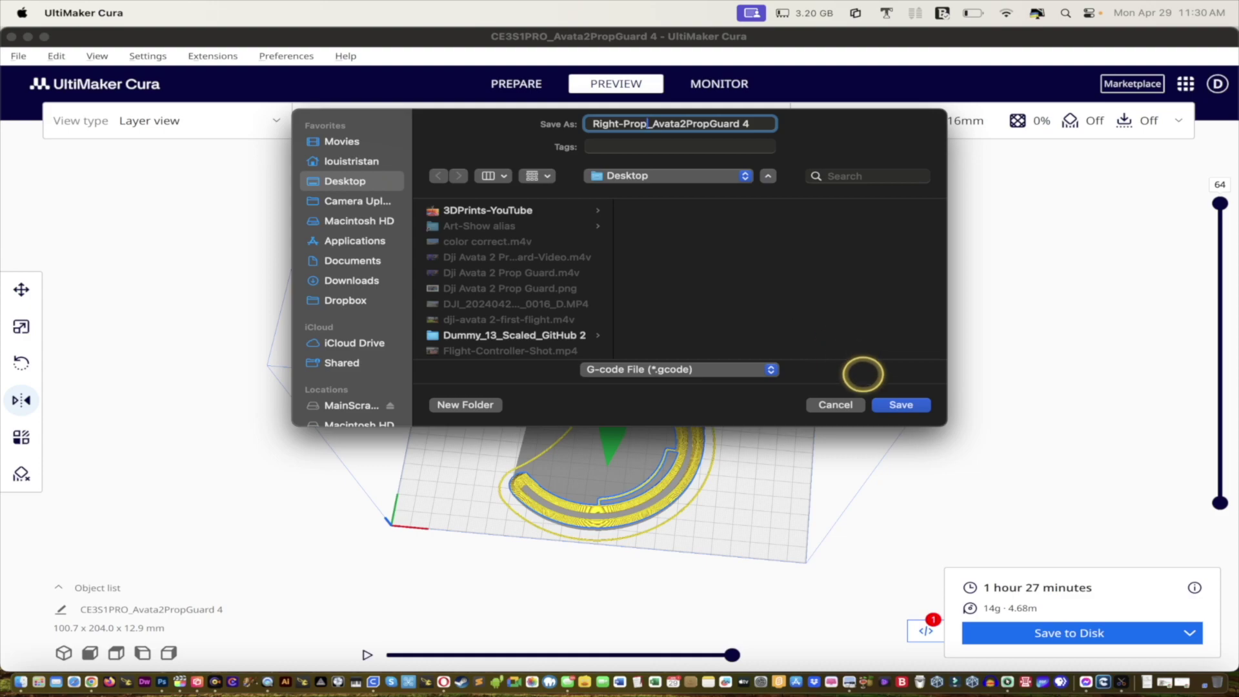
{"action": "left_click", "coordinate": [901, 404]}
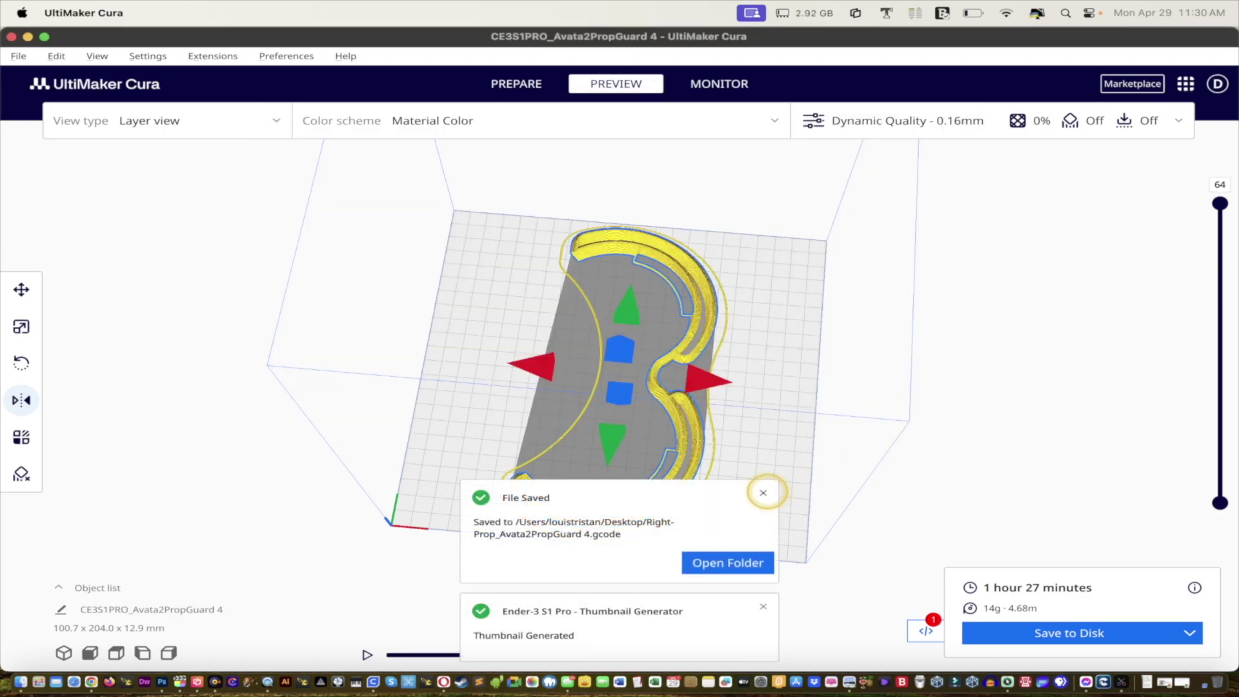
{"action": "left_click", "coordinate": [763, 493]}
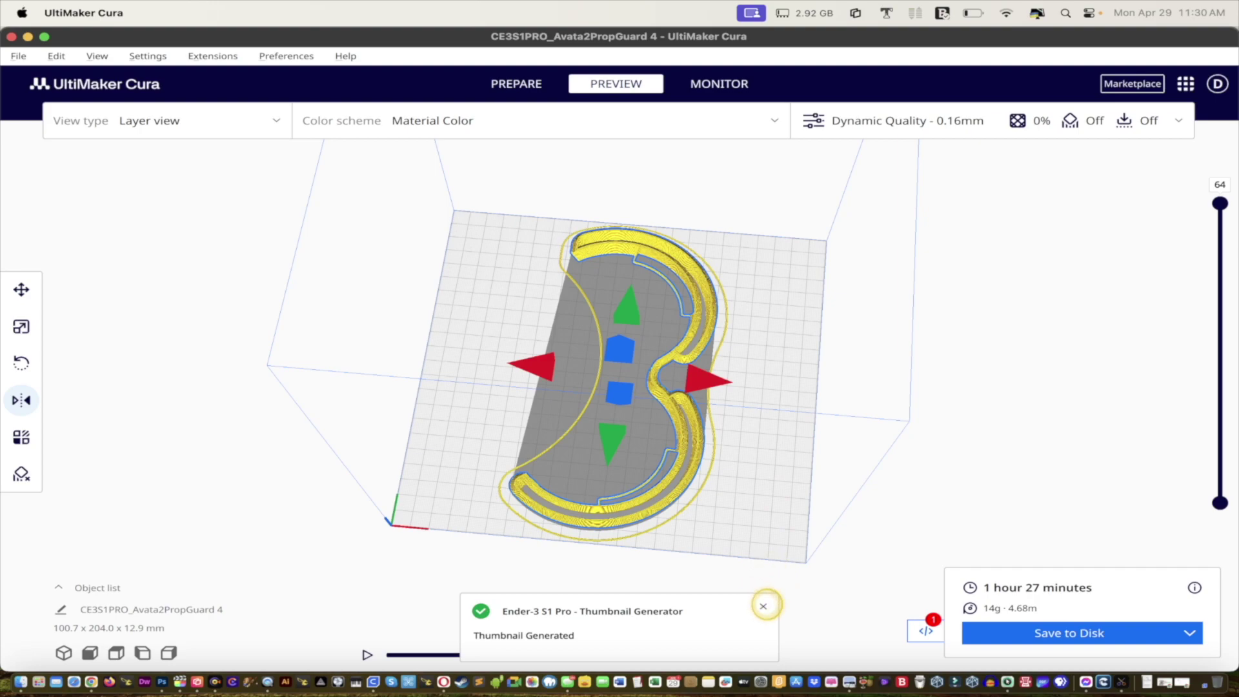
{"action": "left_click", "coordinate": [763, 606]}
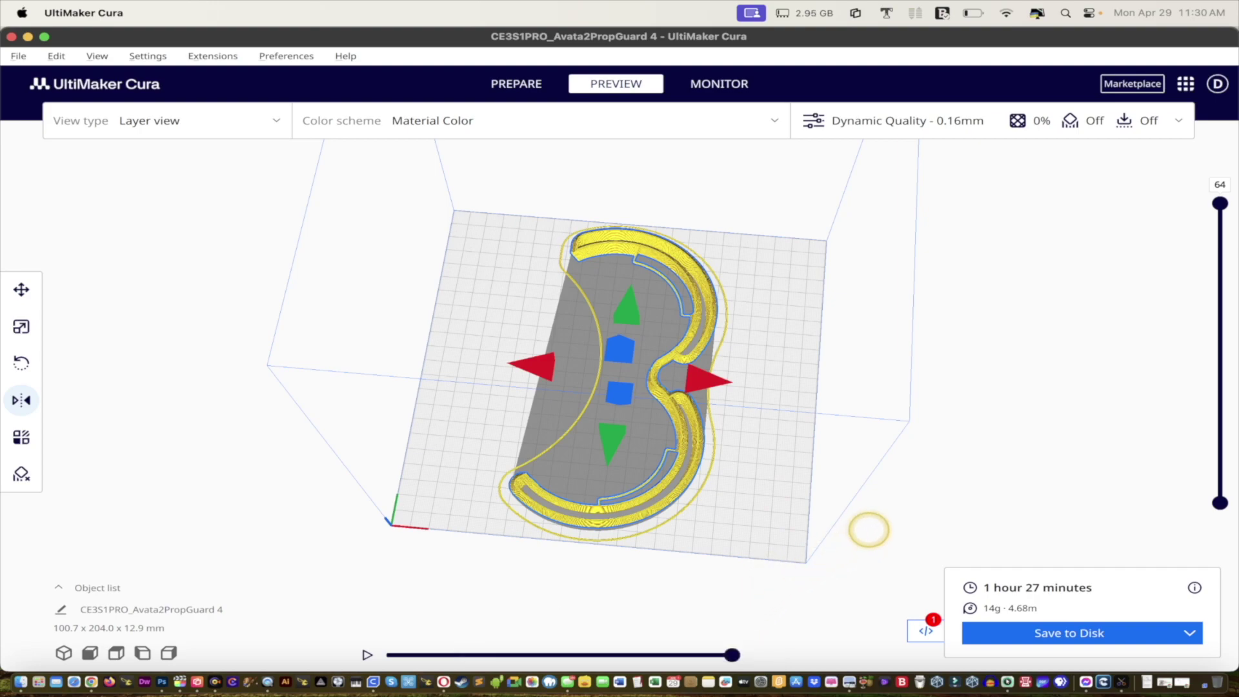